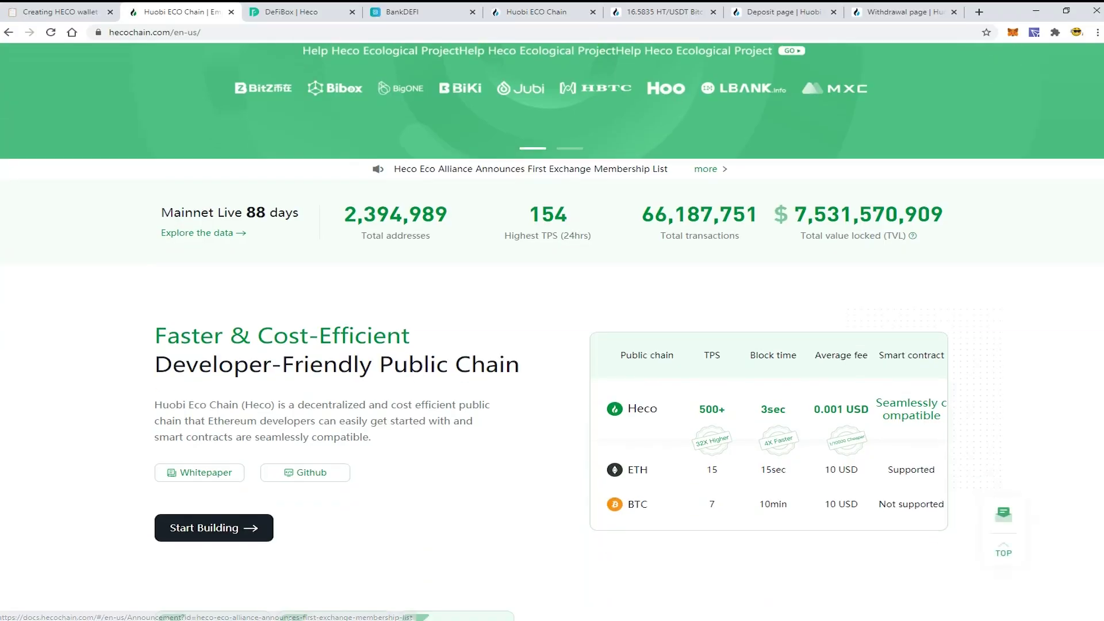
Step: Scroll through the Huobi ECO Chain homepage and glance at the BankDEFI swap page
scroll(552, 331, down, 5)
scroll(552, 331, up, 4)
scroll(552, 331, down, 5)
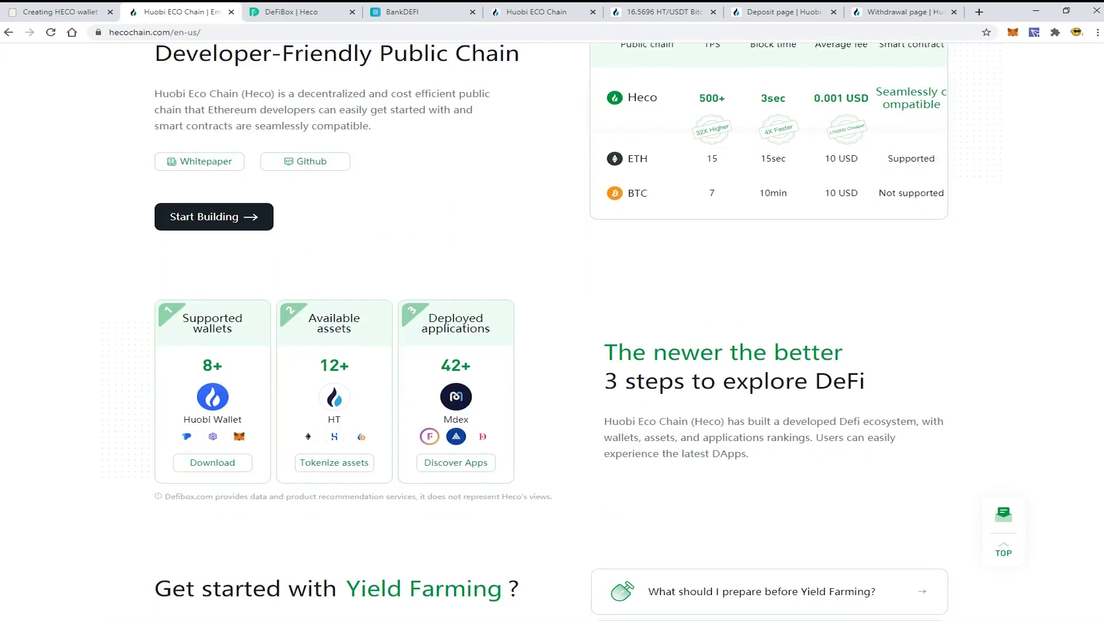
scroll(932, 77, up, 5)
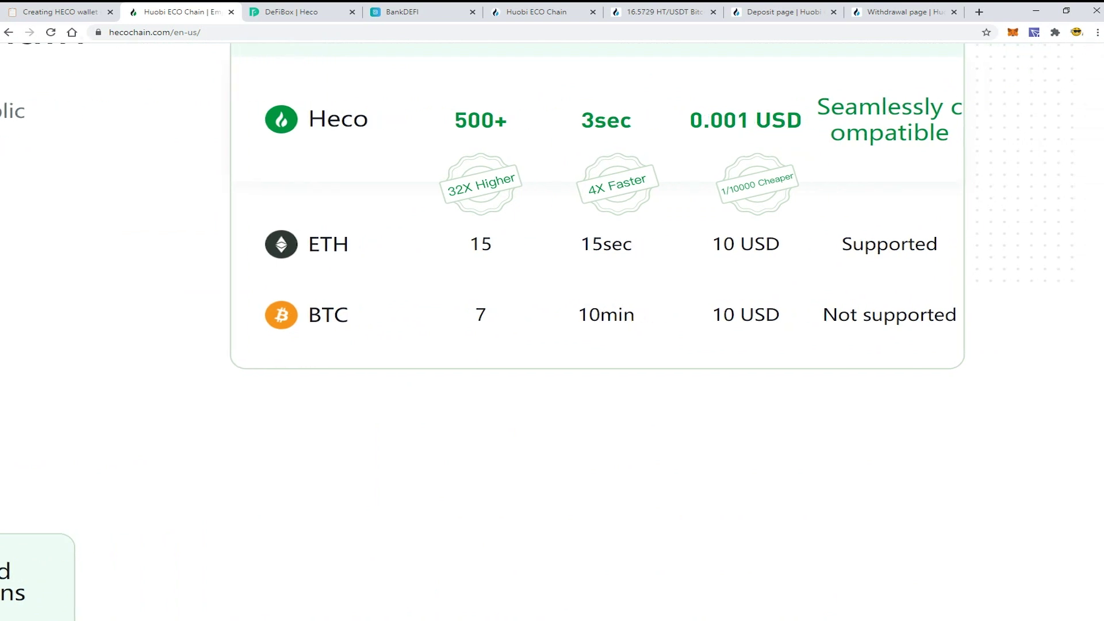
scroll(551, 259, up, 2)
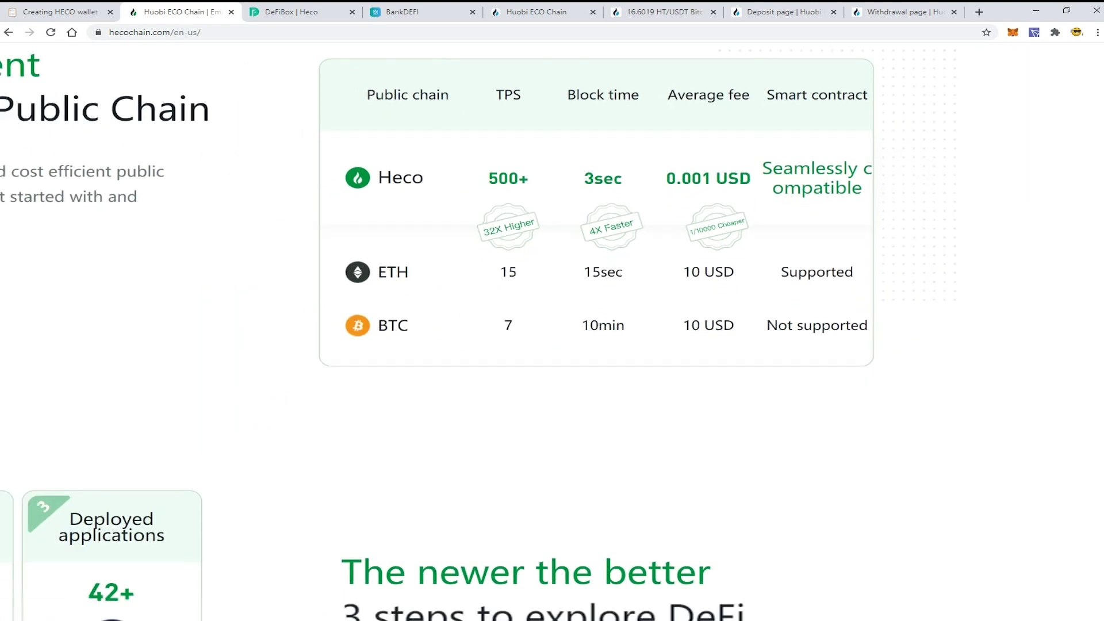
key(Home)
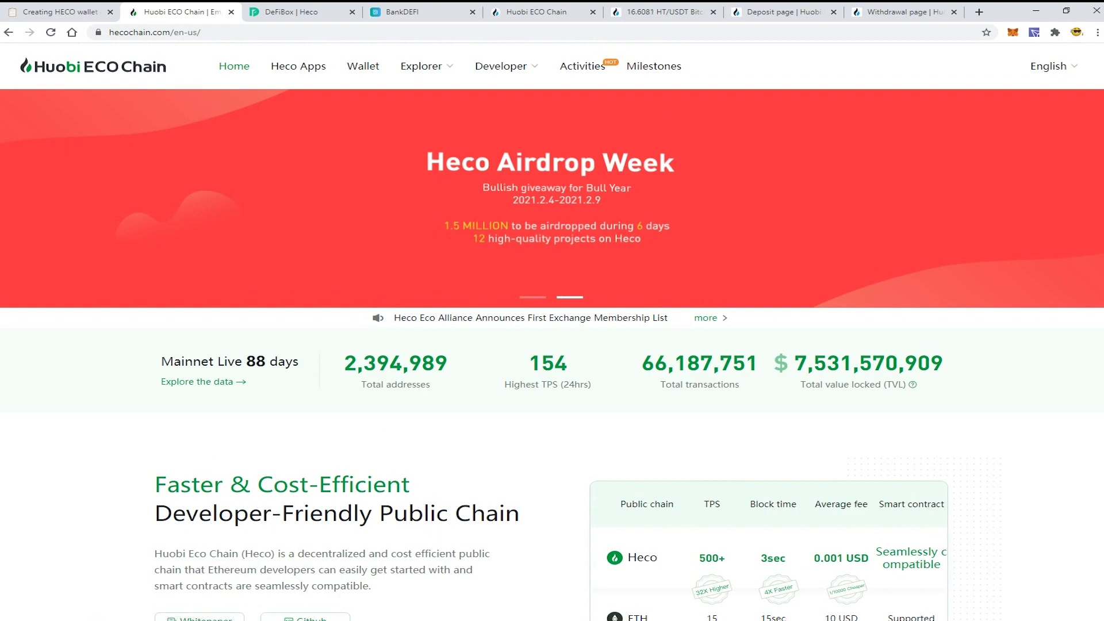
scroll(552, 345, down, 3)
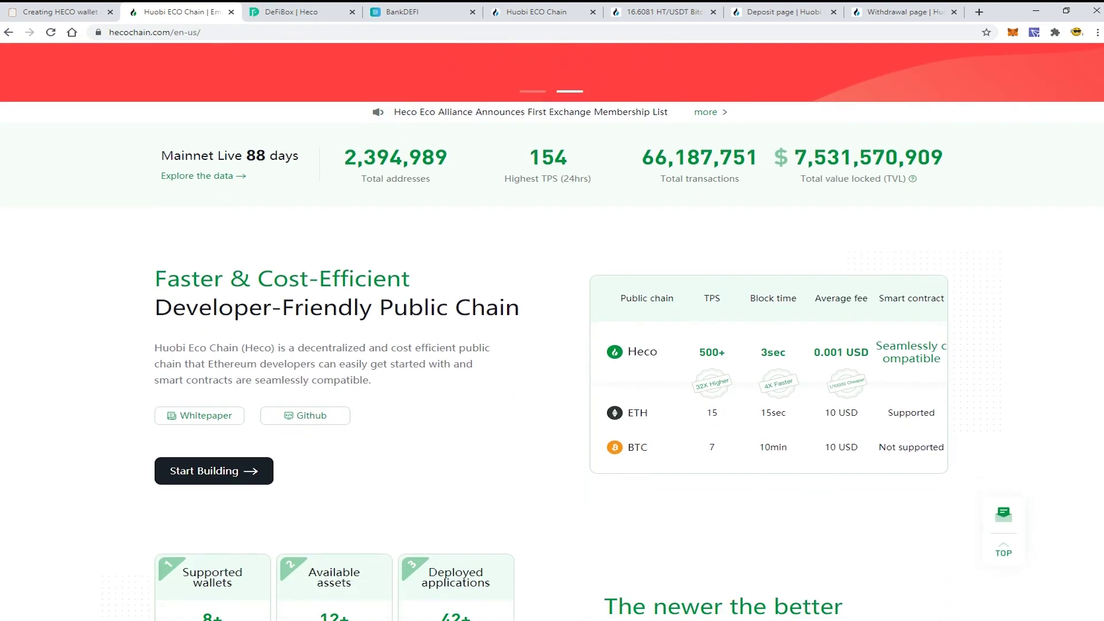
scroll(552, 331, down, 5)
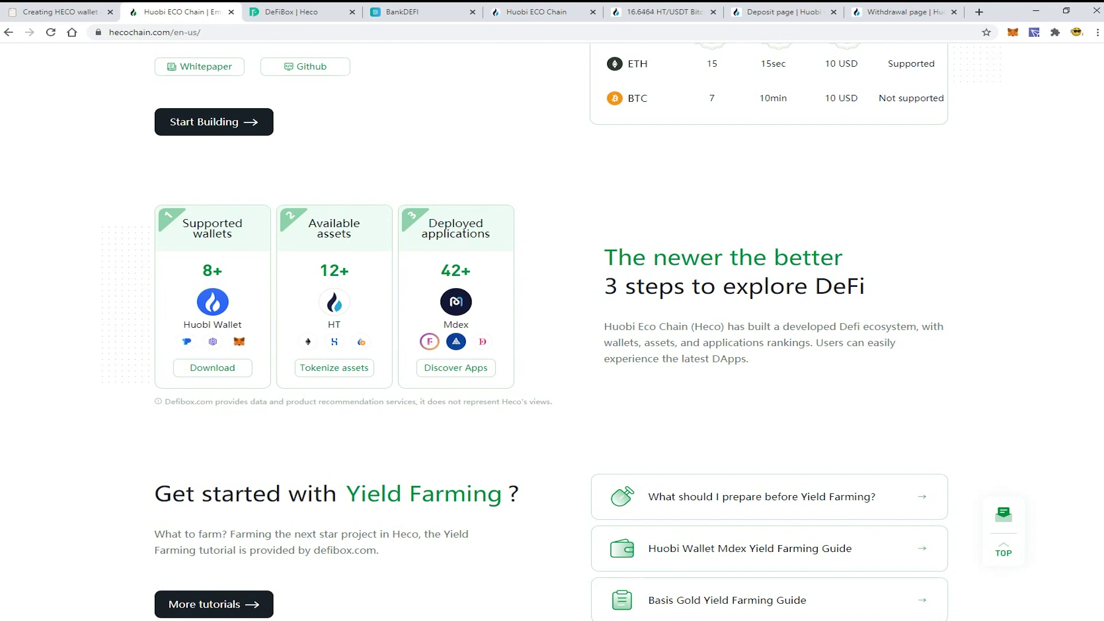
scroll(552, 332, up, 4)
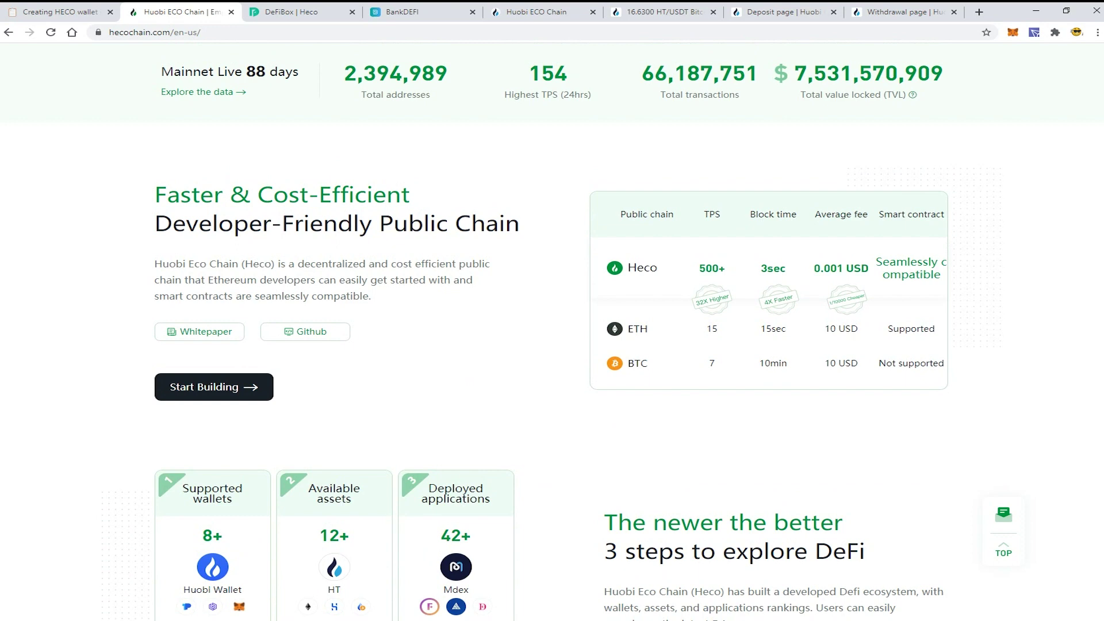
key(ctrl+4)
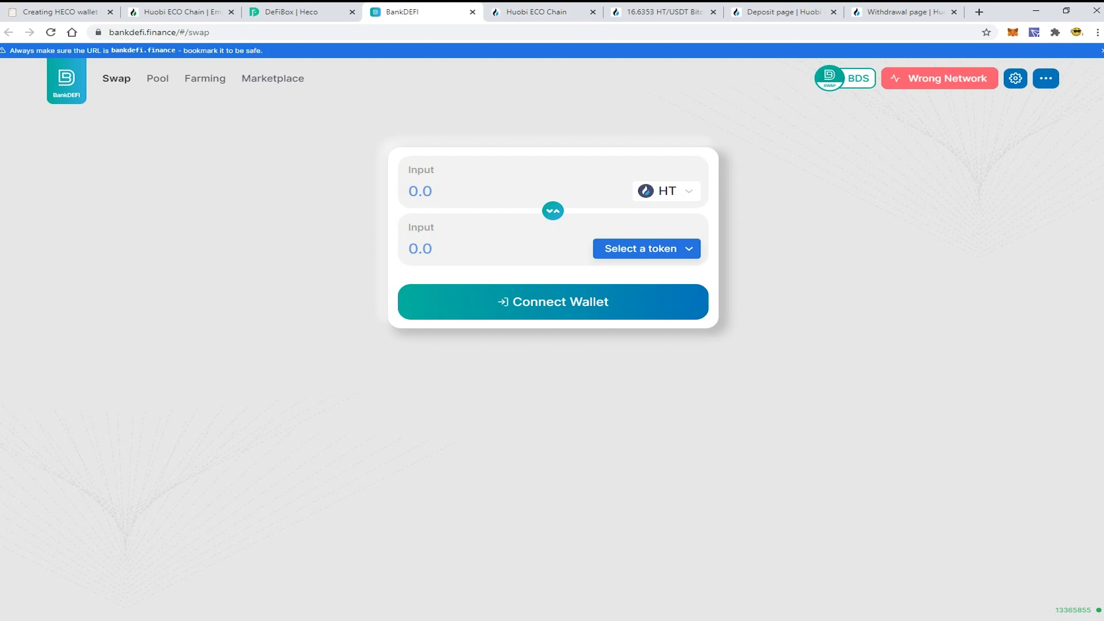
key(ctrl+2)
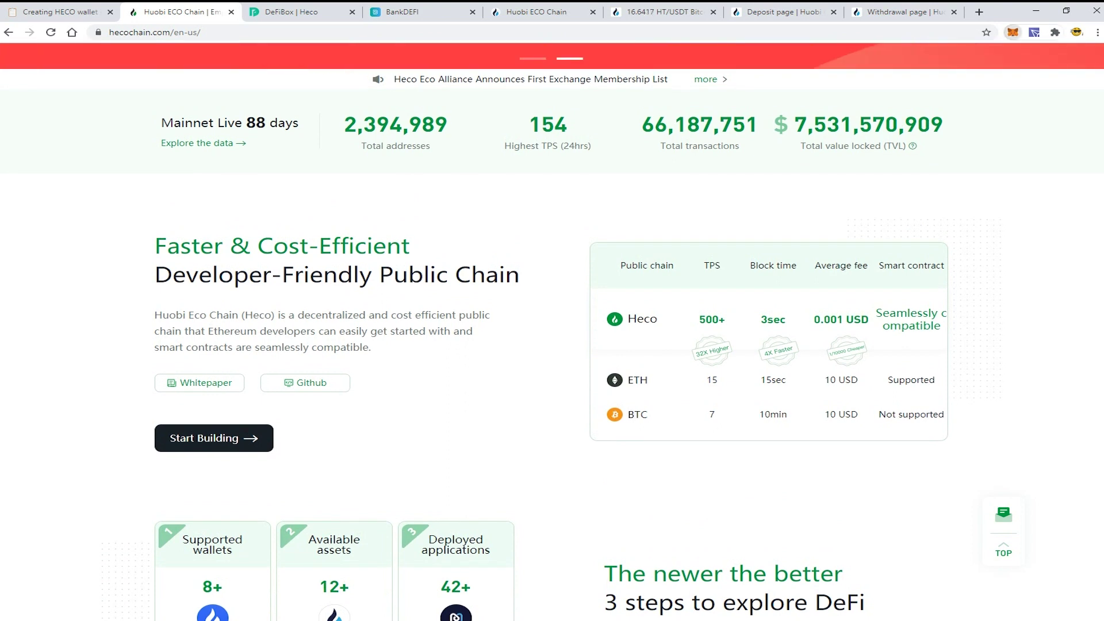
Step: Open MetaMask's network list and check its Not connected status for hecochain.com
click(1013, 33)
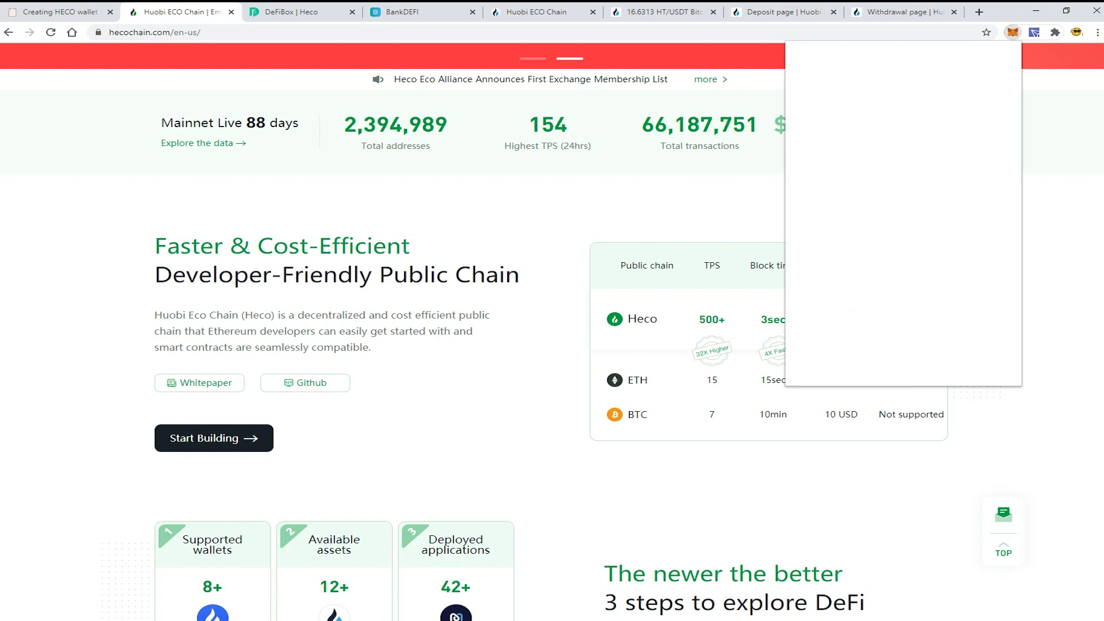
click(901, 61)
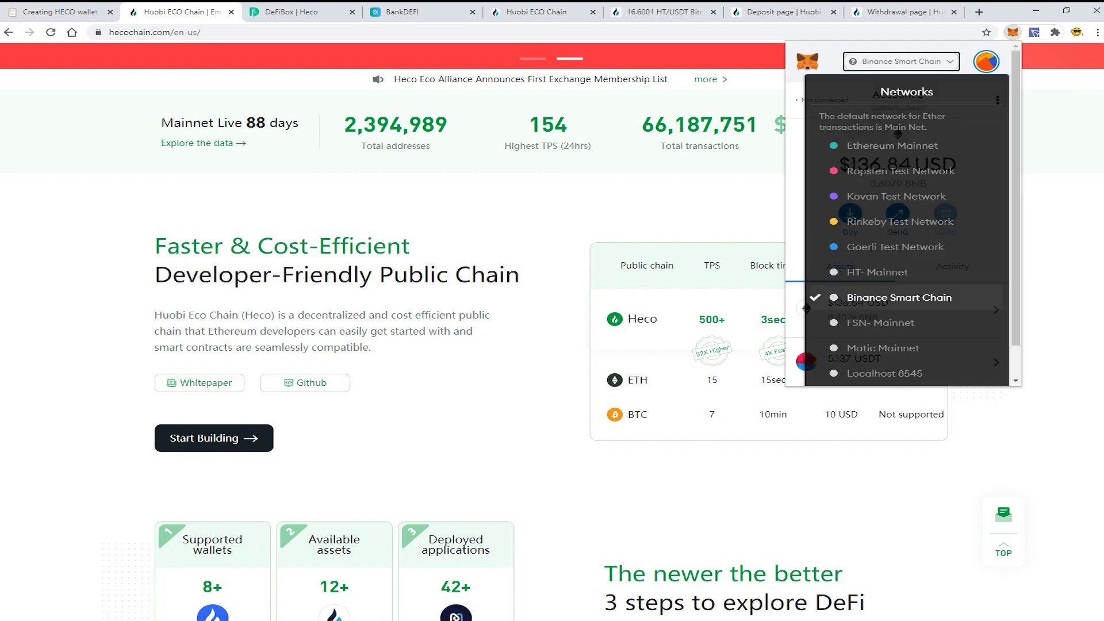
scroll(902, 213, down, 1)
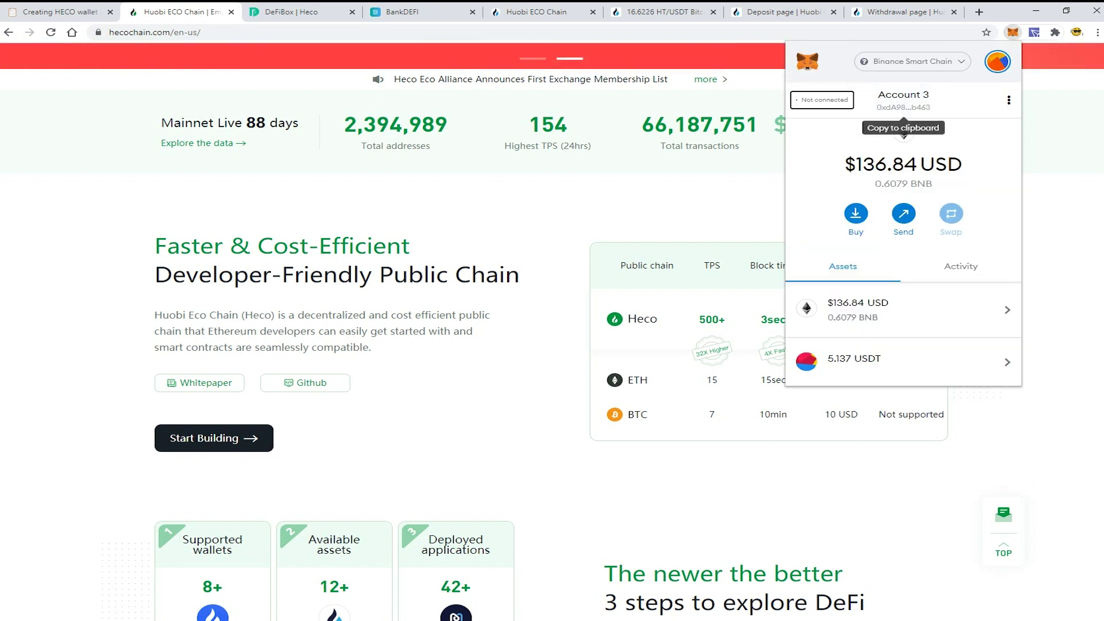
click(822, 100)
key(Escape)
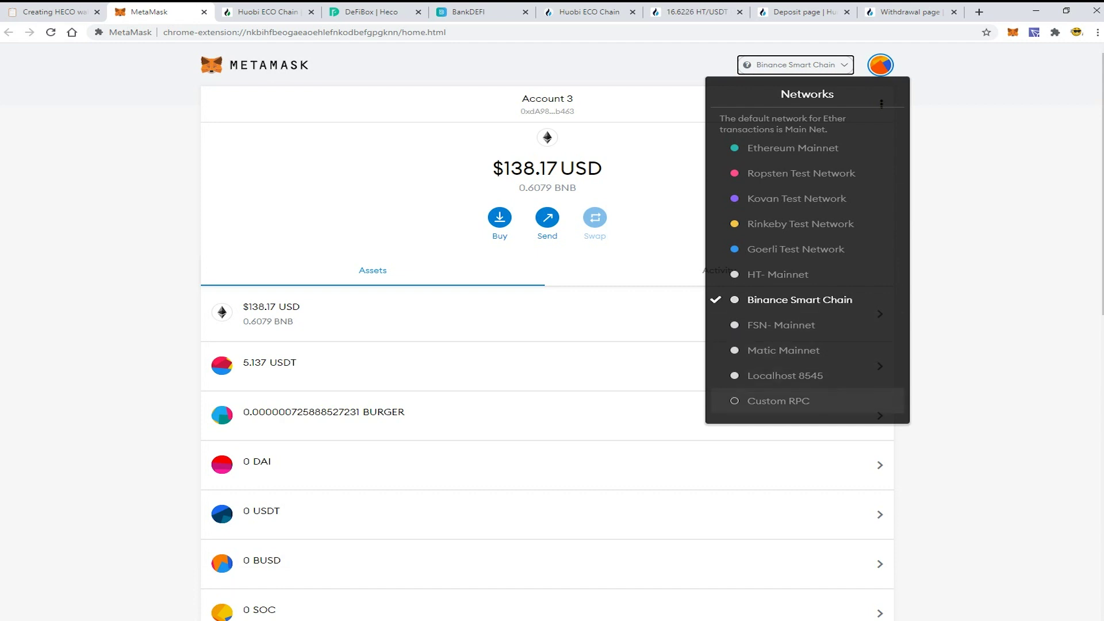
Step: Start a custom RPC network and paste 'HT- Mainnet' from the guide as its name
click(778, 401)
click(55, 12)
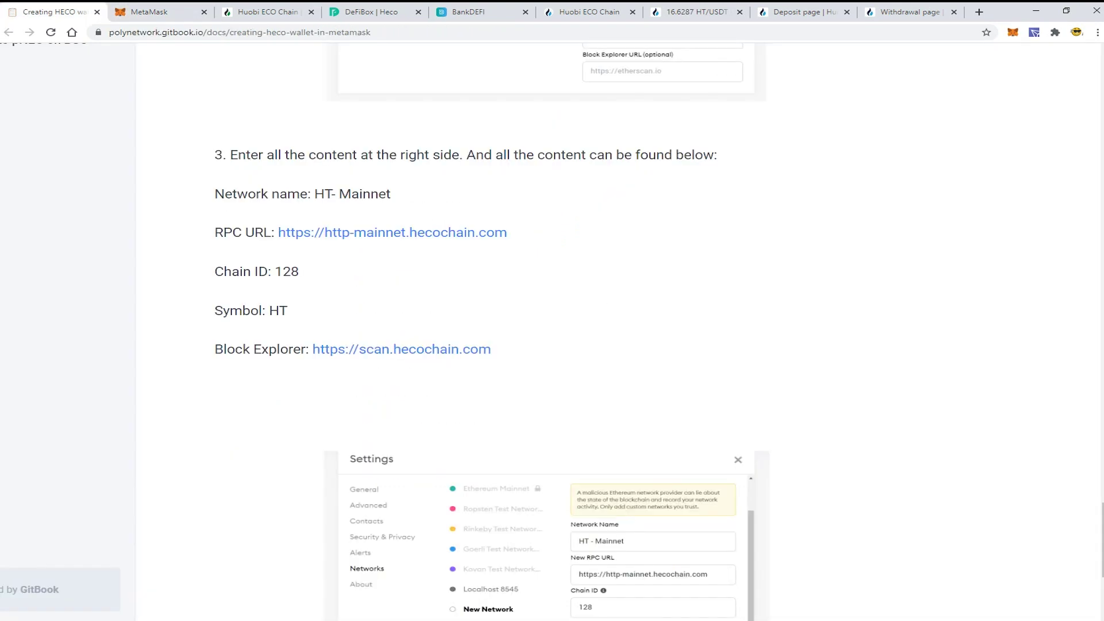
key(ctrl+l)
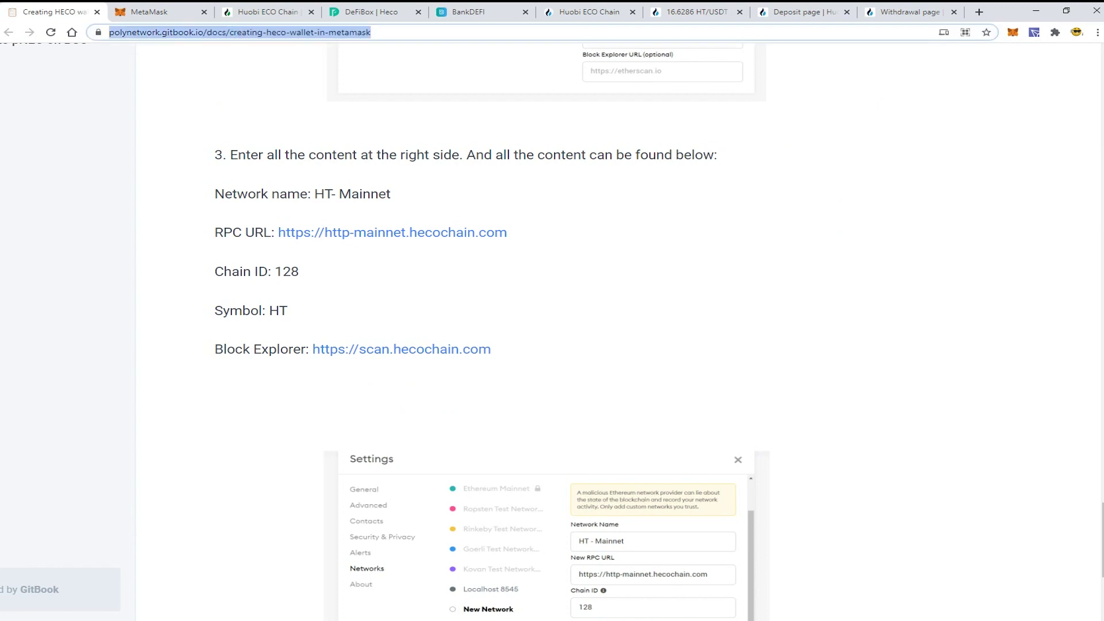
key(ctrl+plus)
key(ctrl+plus)
key(ctrl+plus)
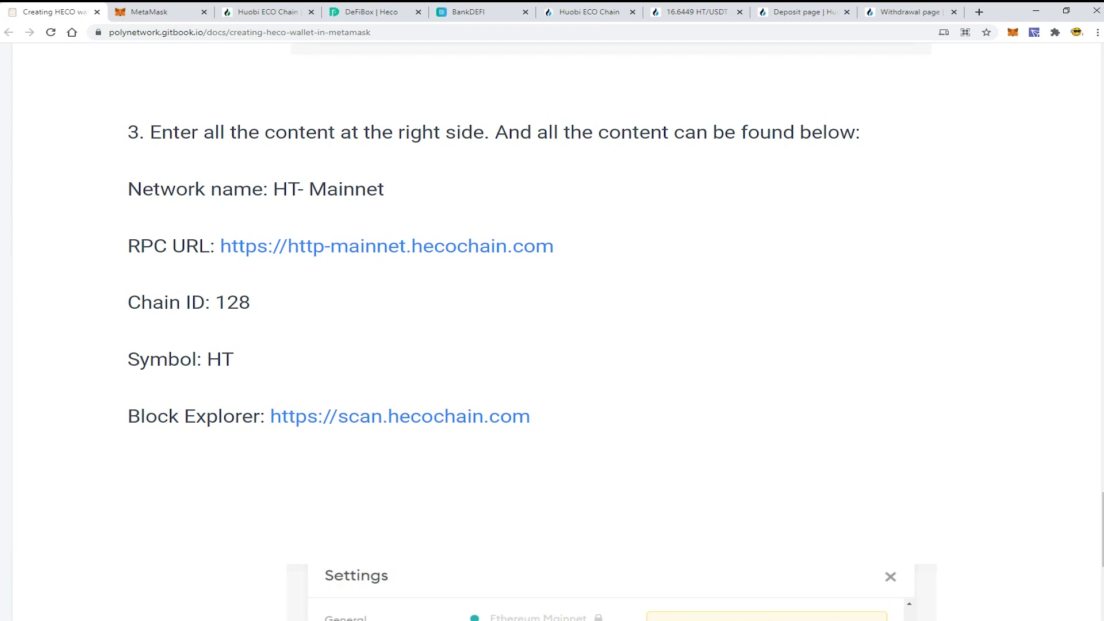
drag(273, 190, 384, 190)
key(ctrl+c)
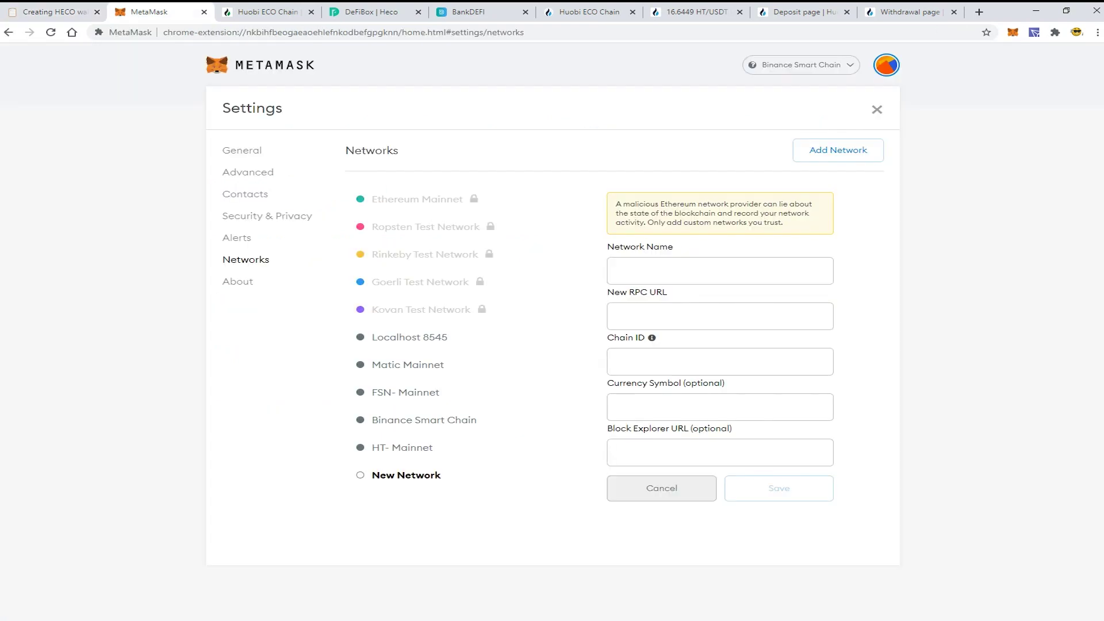
click(719, 268)
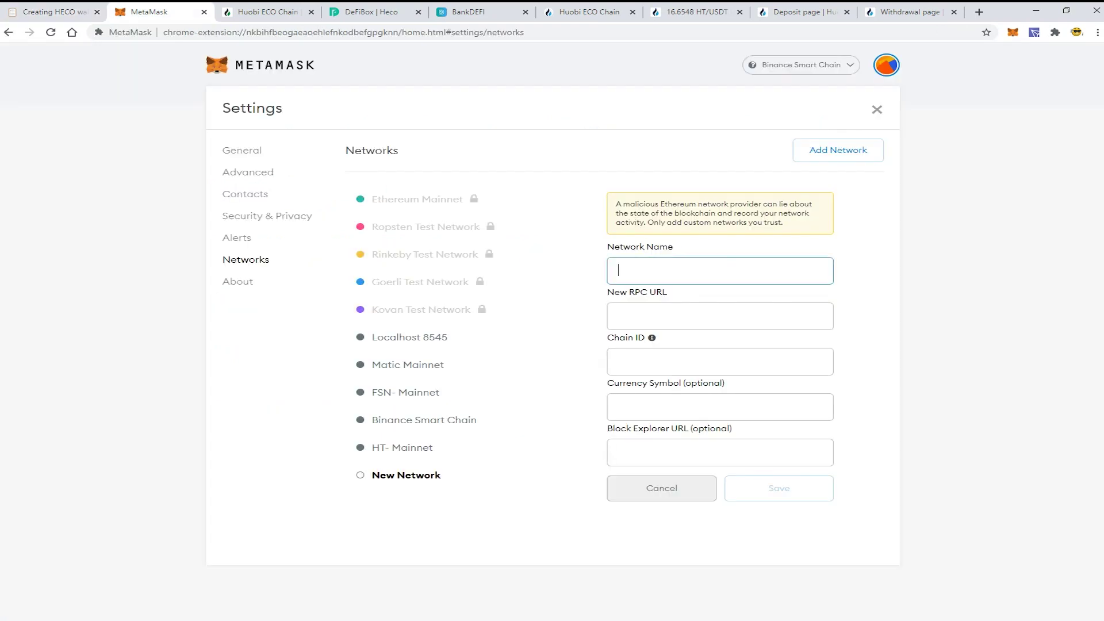
key(ctrl+v)
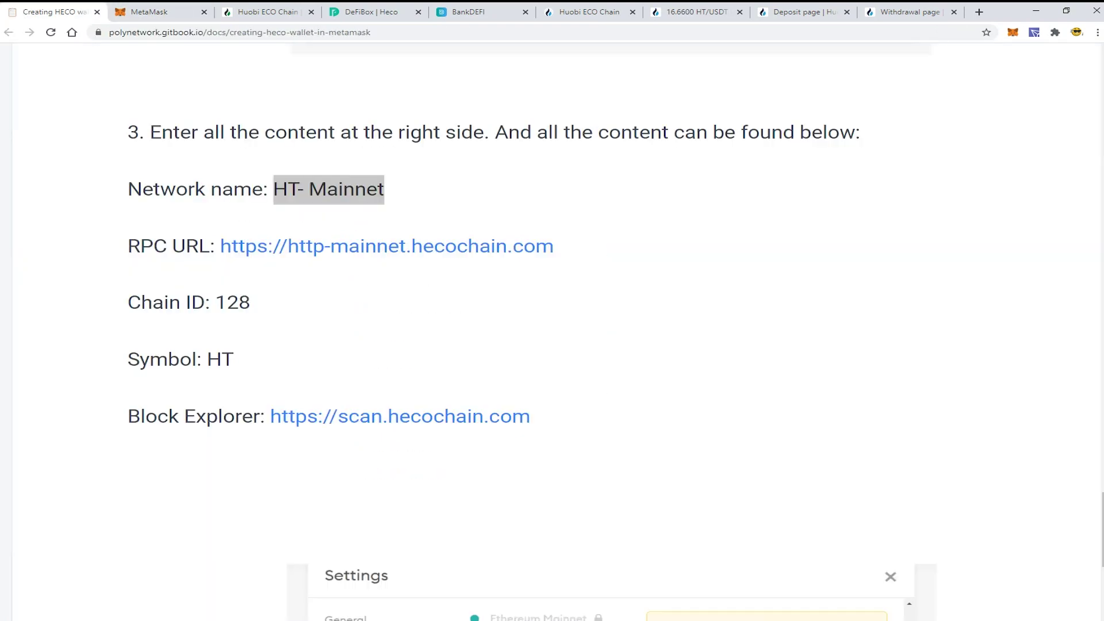
Step: Paste the hecochain RPC URL from the guide and enter chain ID 128
right_click(282, 250)
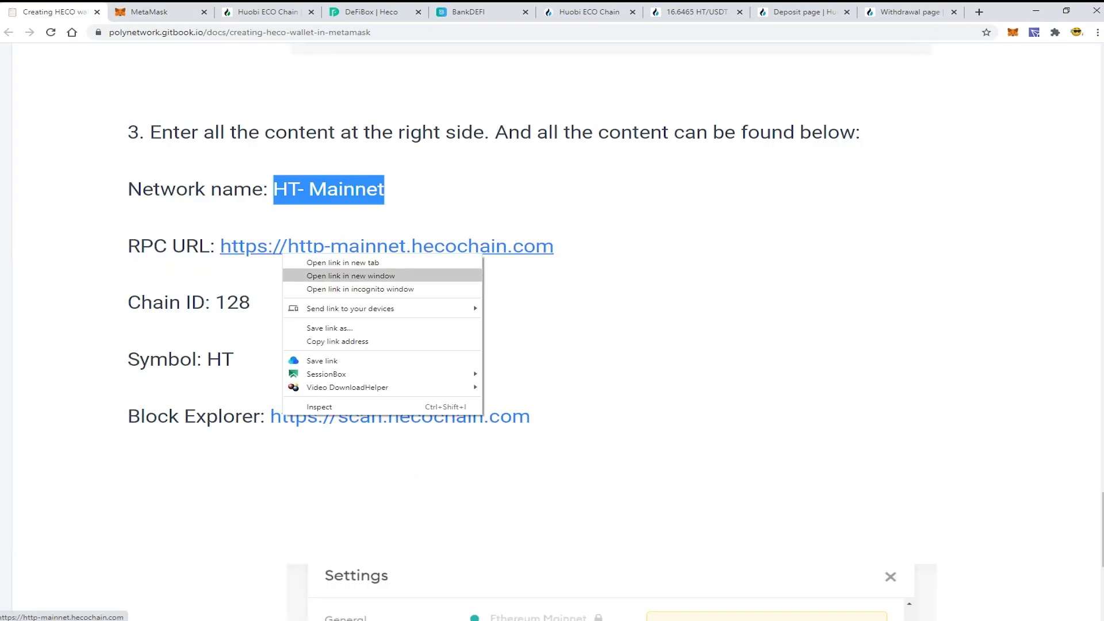
click(345, 341)
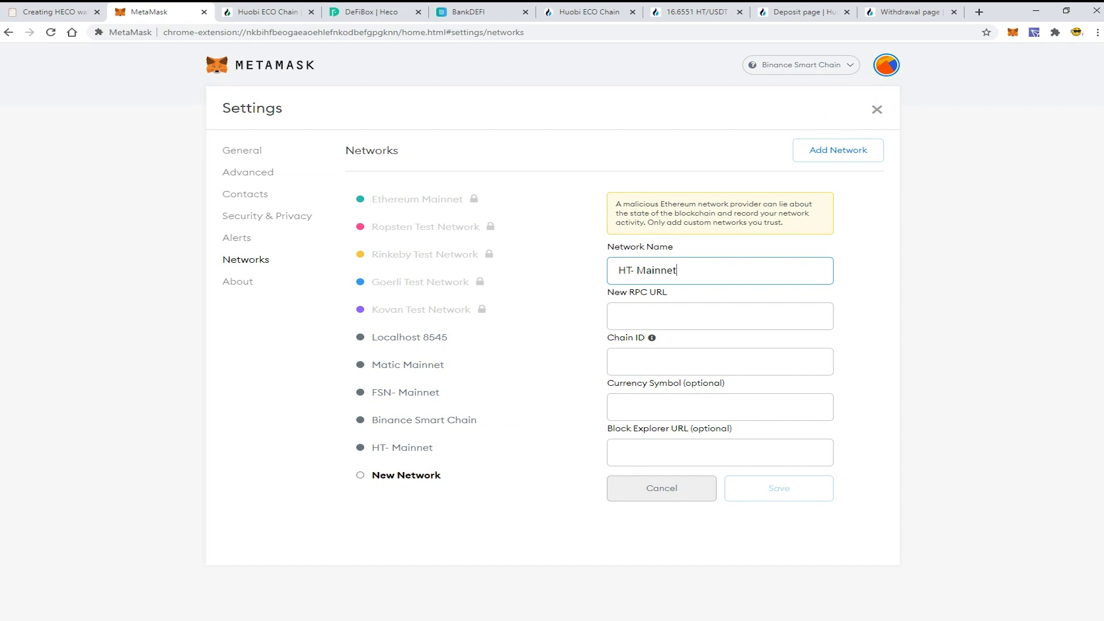
click(719, 312)
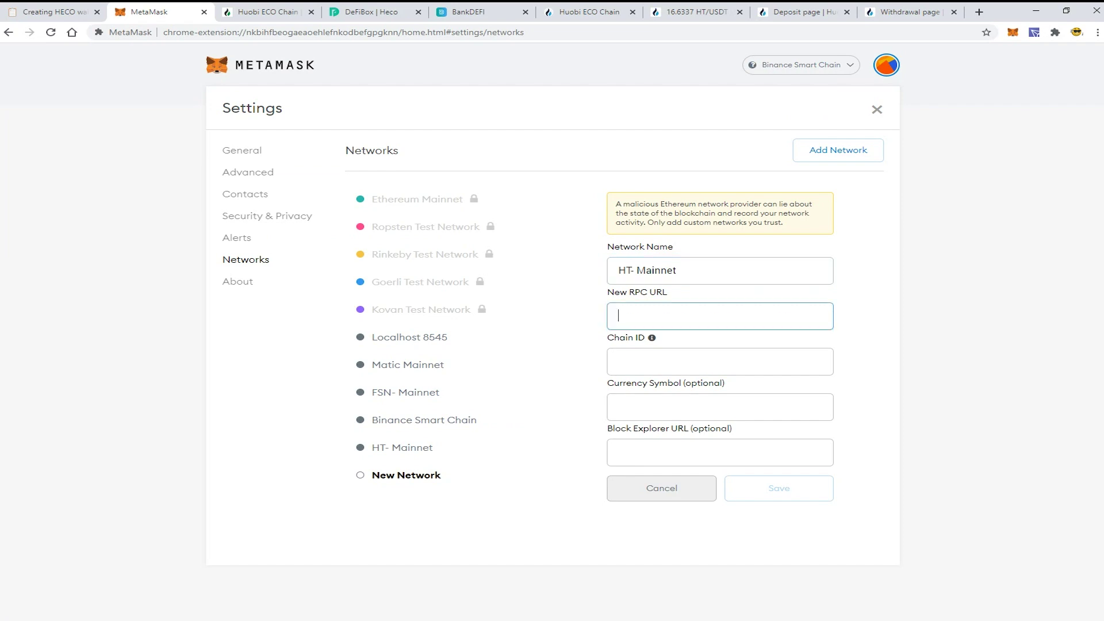
key(ctrl+v)
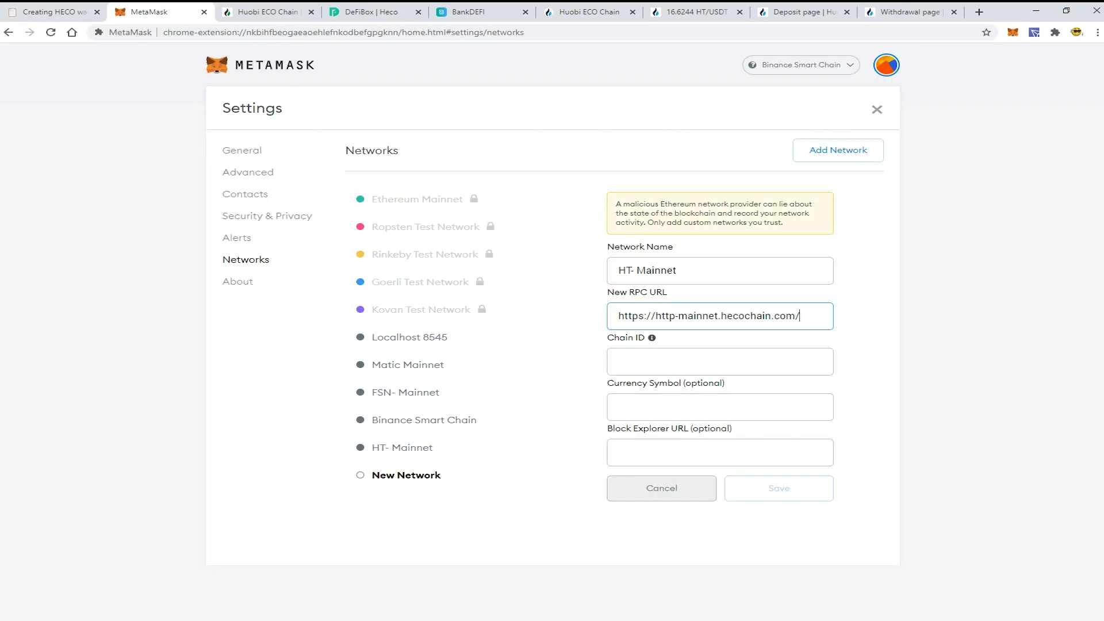
click(719, 361)
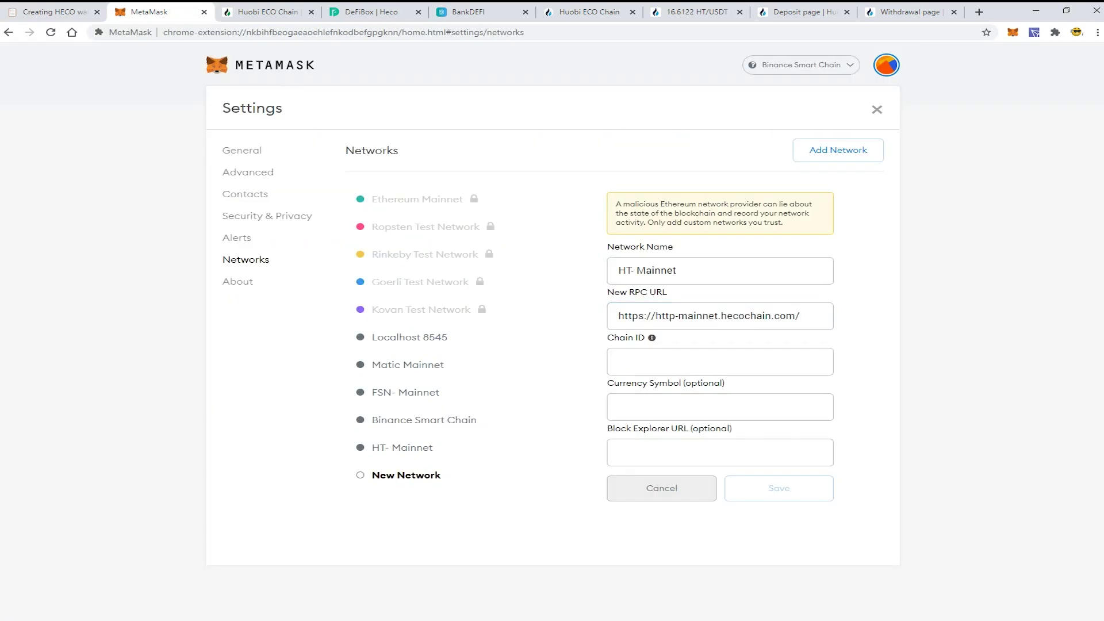
text(128)
key(ctrl+1)
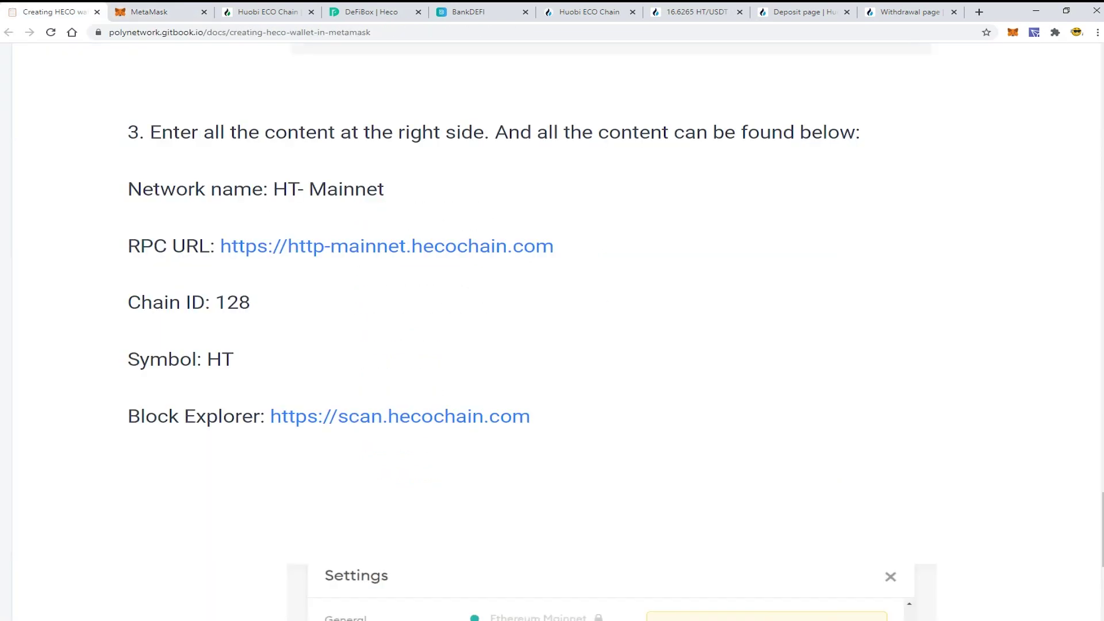
key(ctrl+2)
Step: Set symbol HT, paste the scan.hecochain.com block explorer URL, and save the network
click(720, 407)
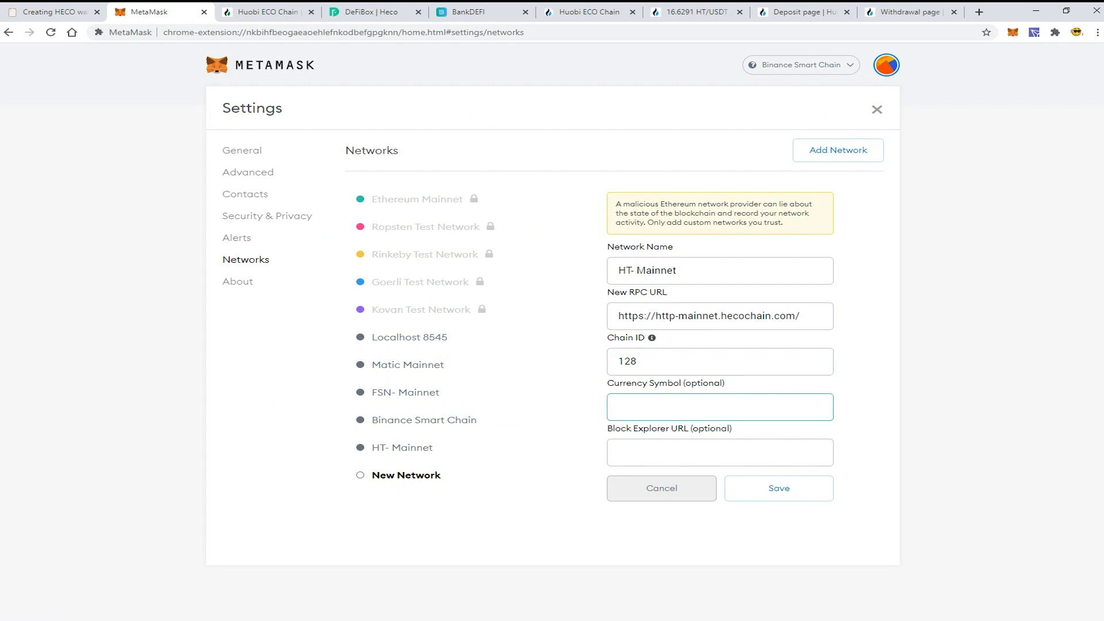
text(HT)
key(ctrl+1)
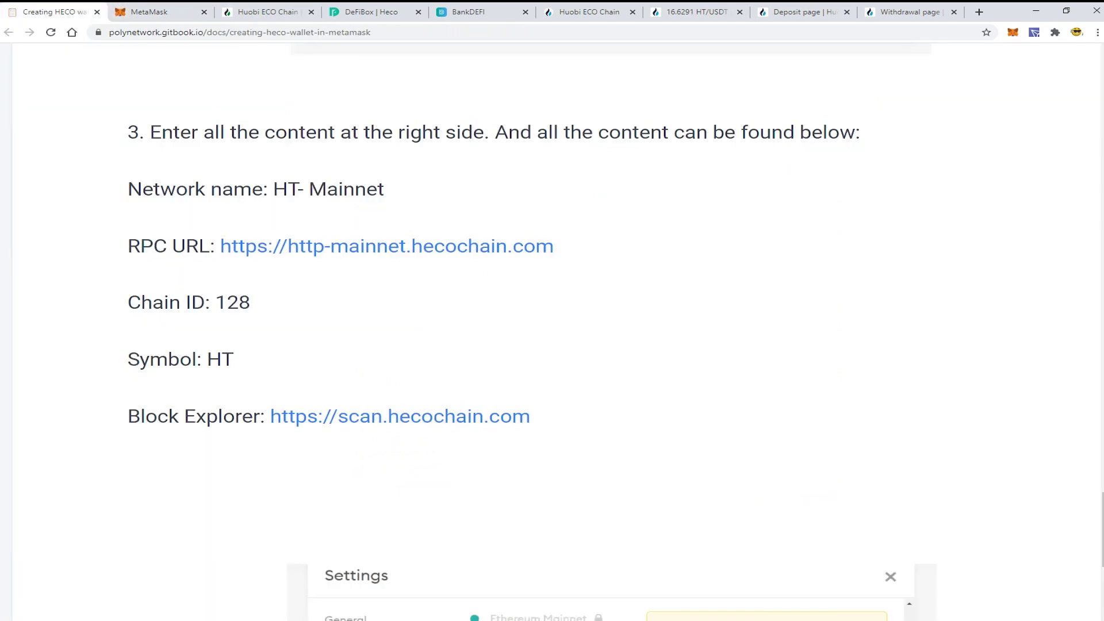
right_click(365, 416)
key(Return)
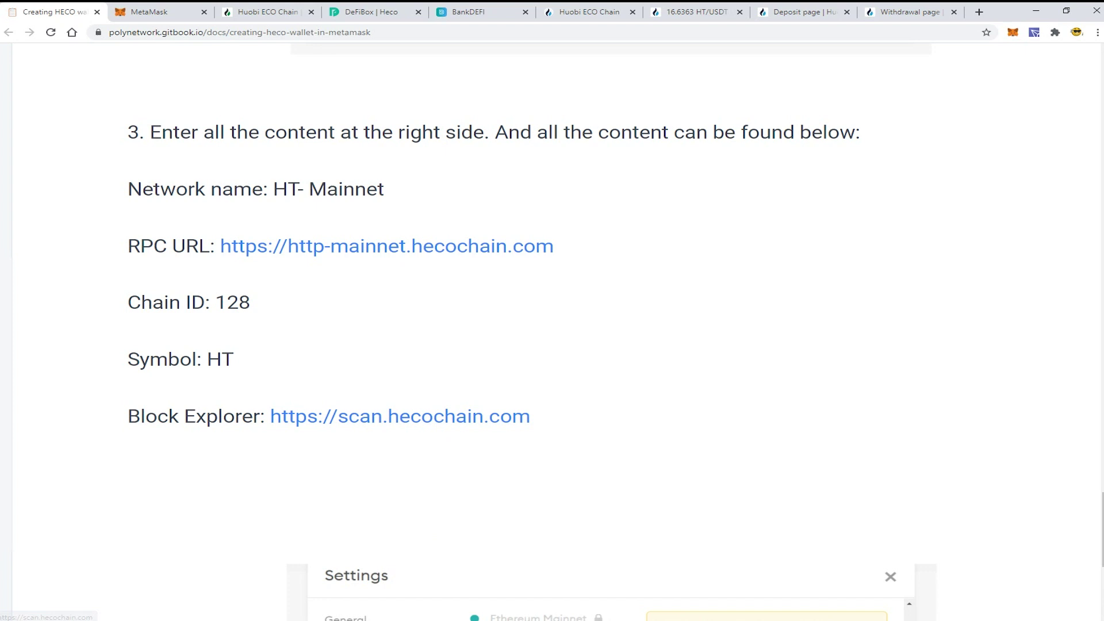
key(ctrl+2)
key(Tab)
key(ctrl+v)
key(Return)
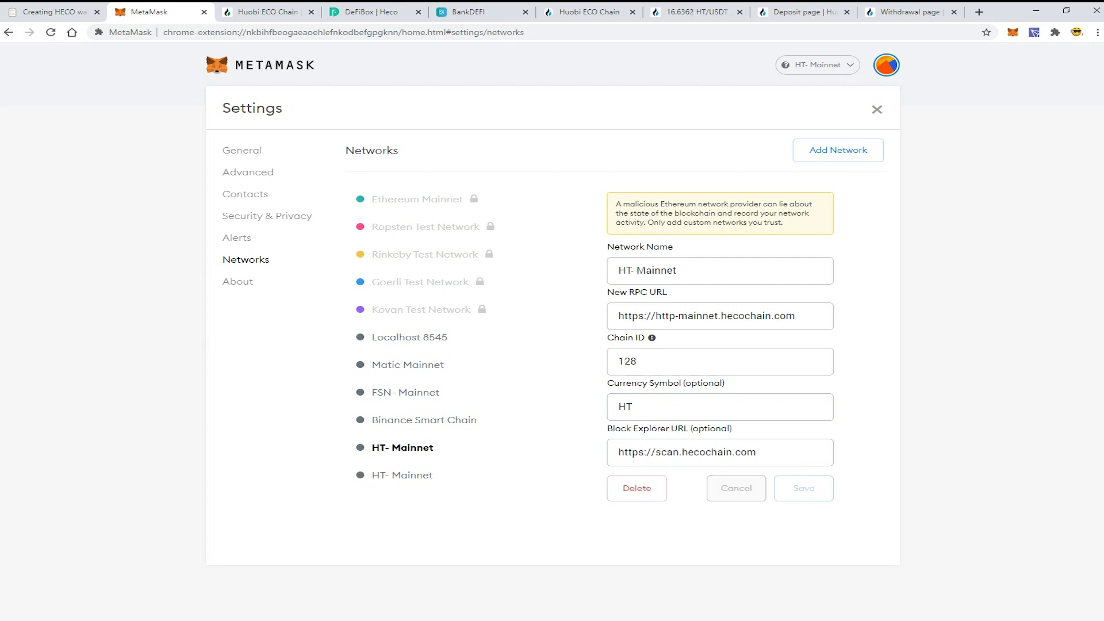
Step: Delete the duplicate HT- Mainnet network, close the settings tab, and confirm the wallet holds 0 HT
click(636, 488)
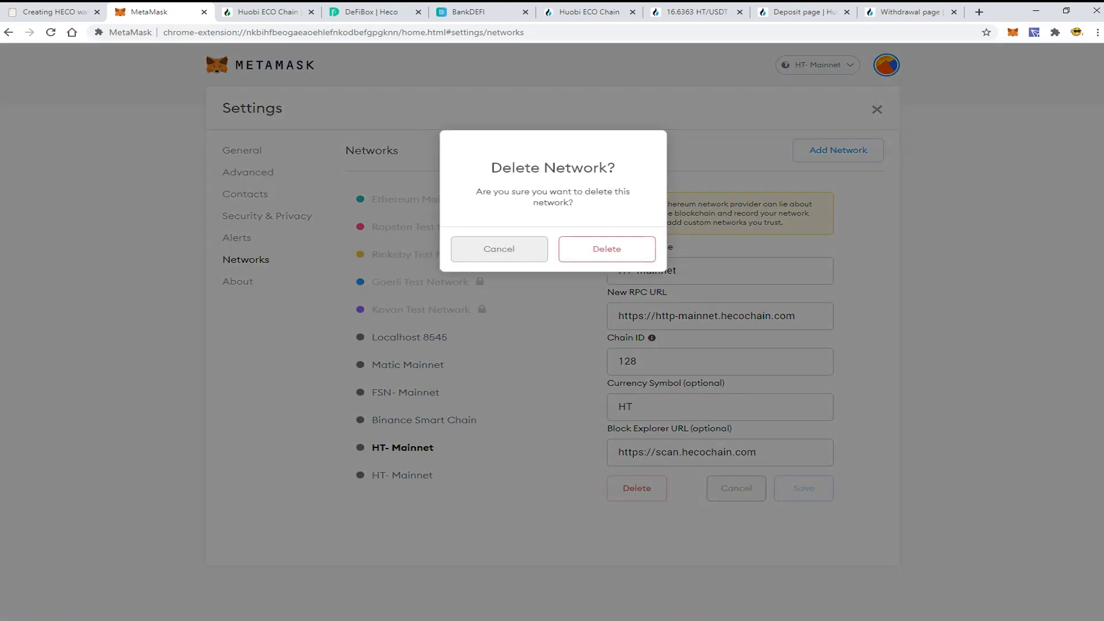
click(604, 249)
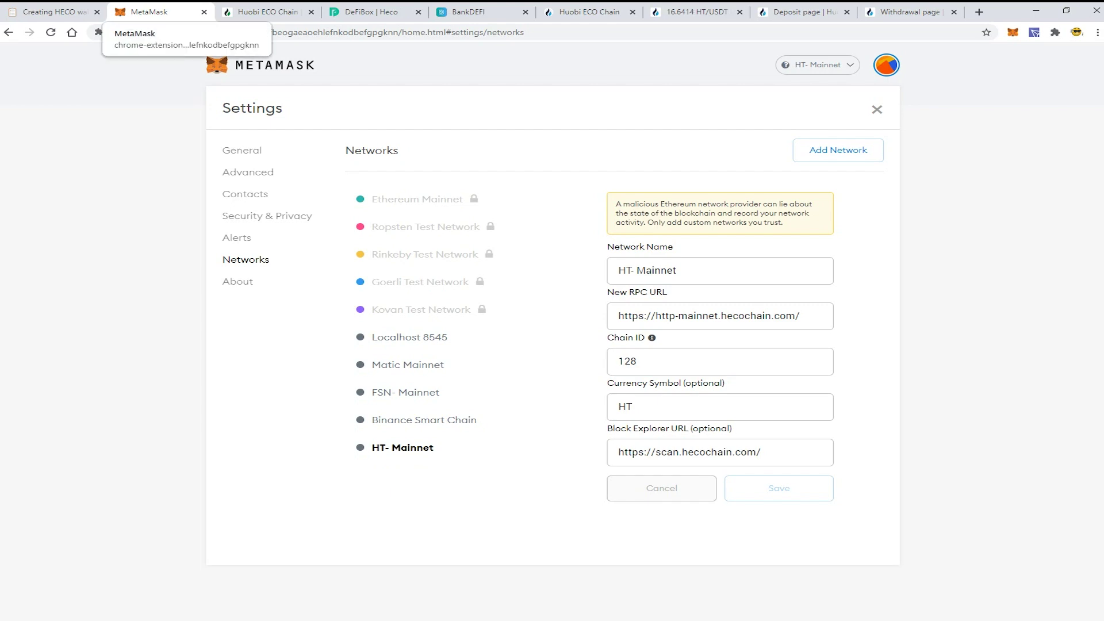
click(204, 11)
click(55, 12)
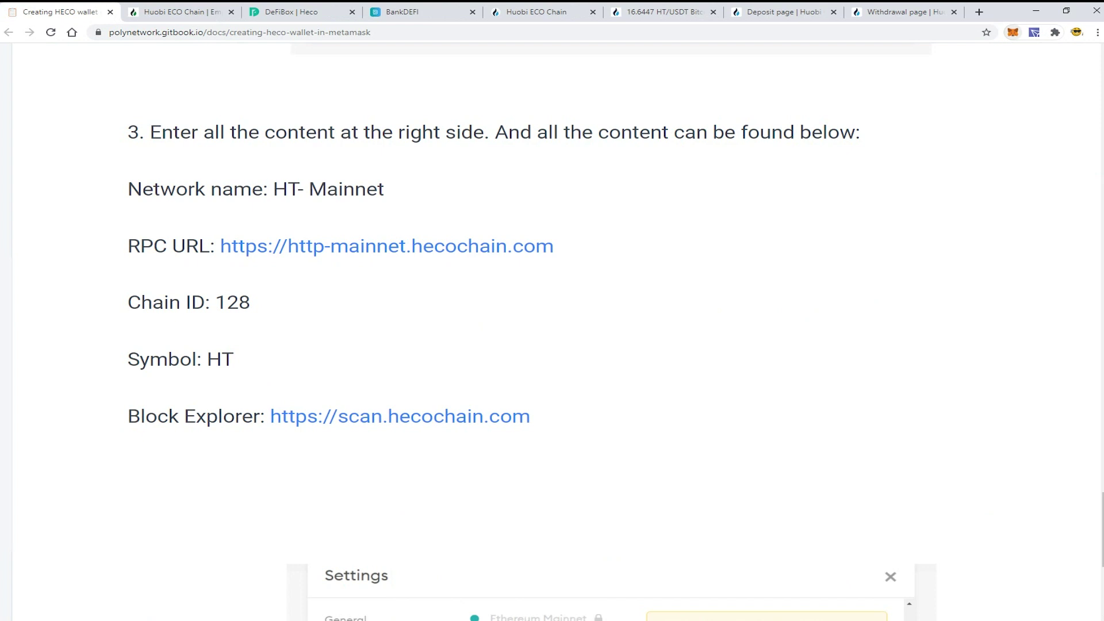
click(1013, 32)
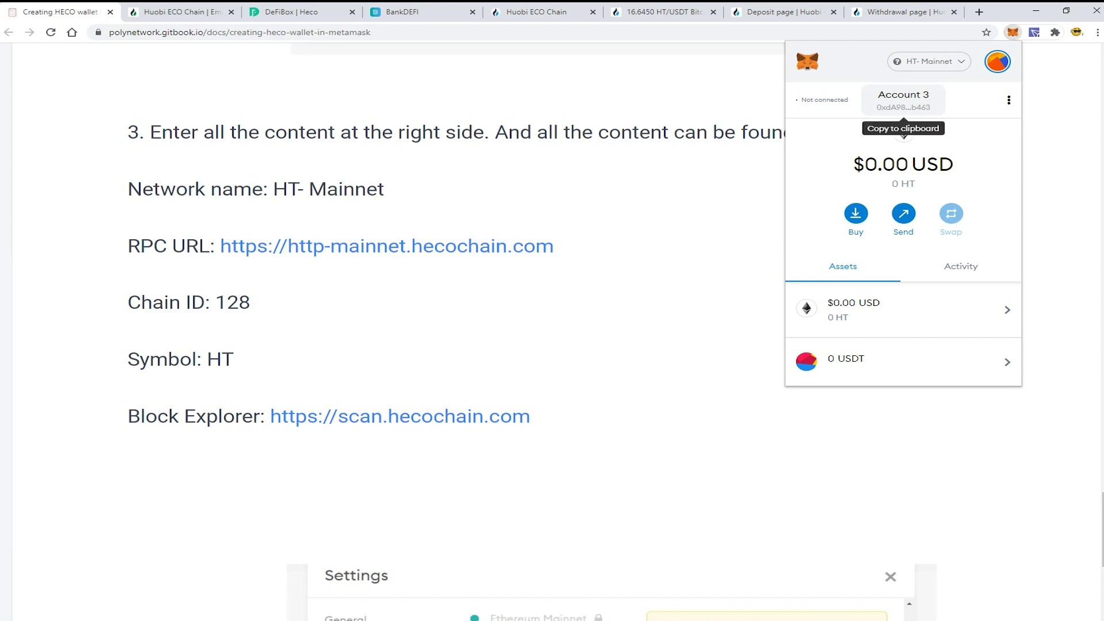
key(Escape)
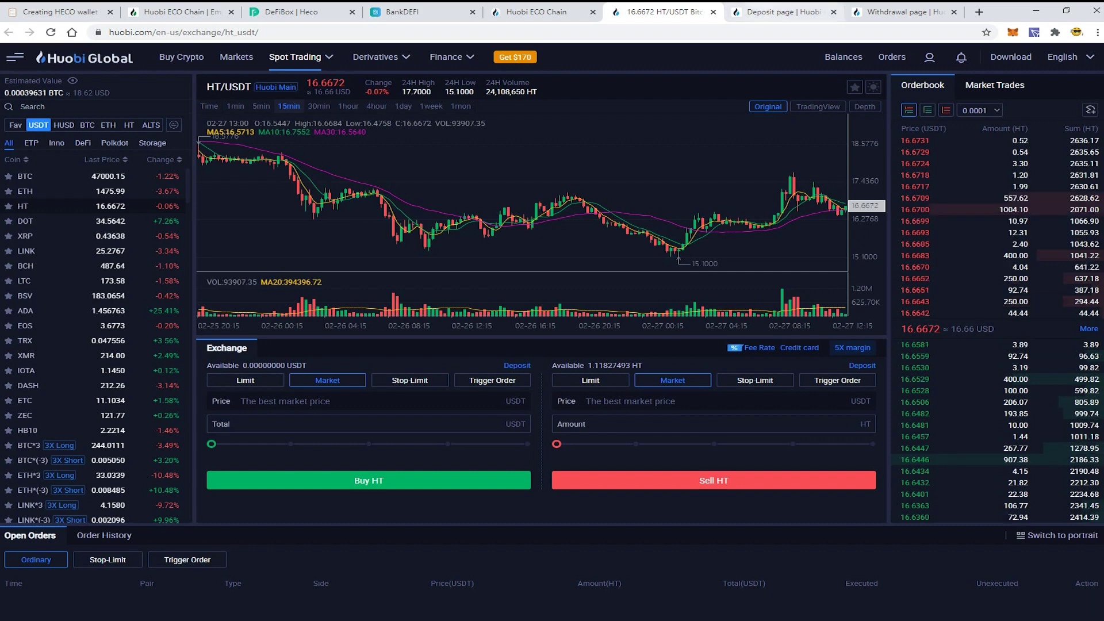
Step: Toggle the USDT deposit chain between TRC20 and ERC20, then go to the HT/USDT trading page
key(ctrl+Tab)
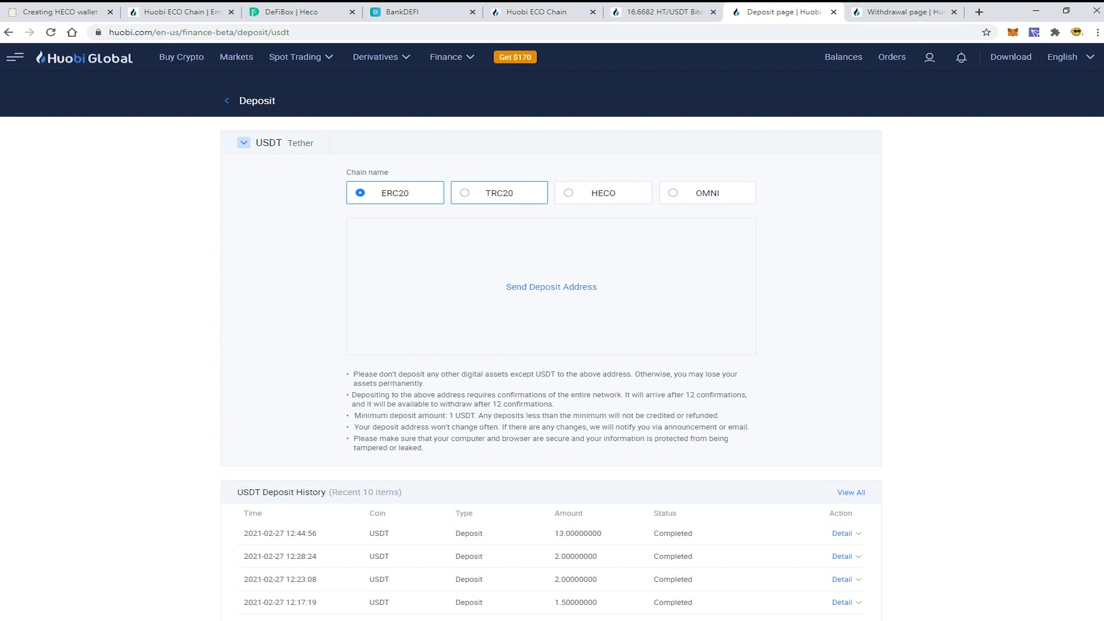
click(494, 192)
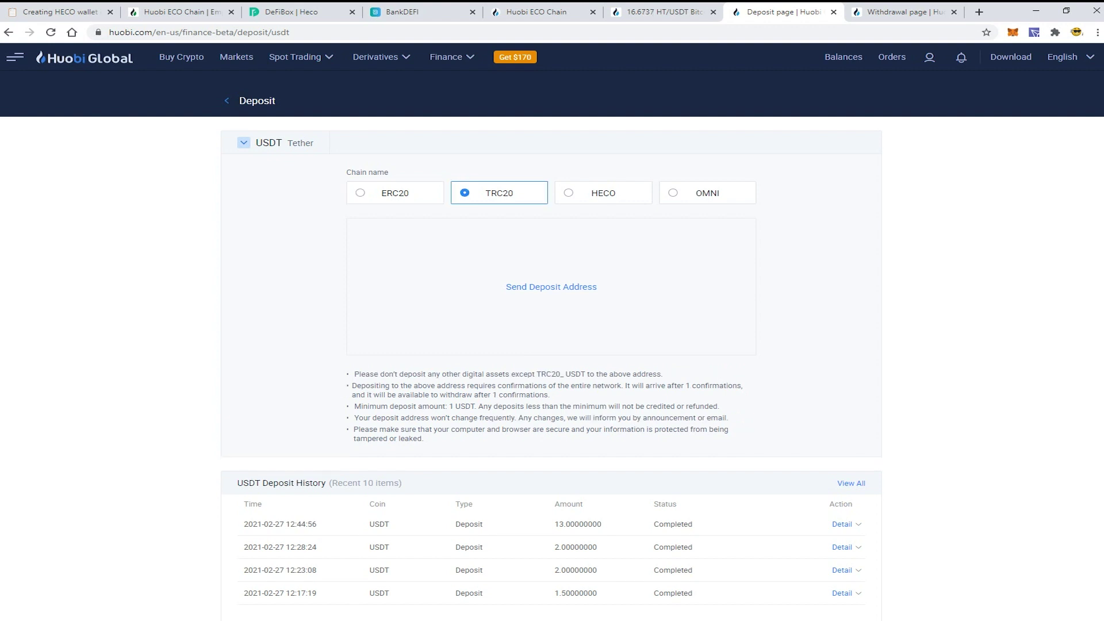
click(395, 192)
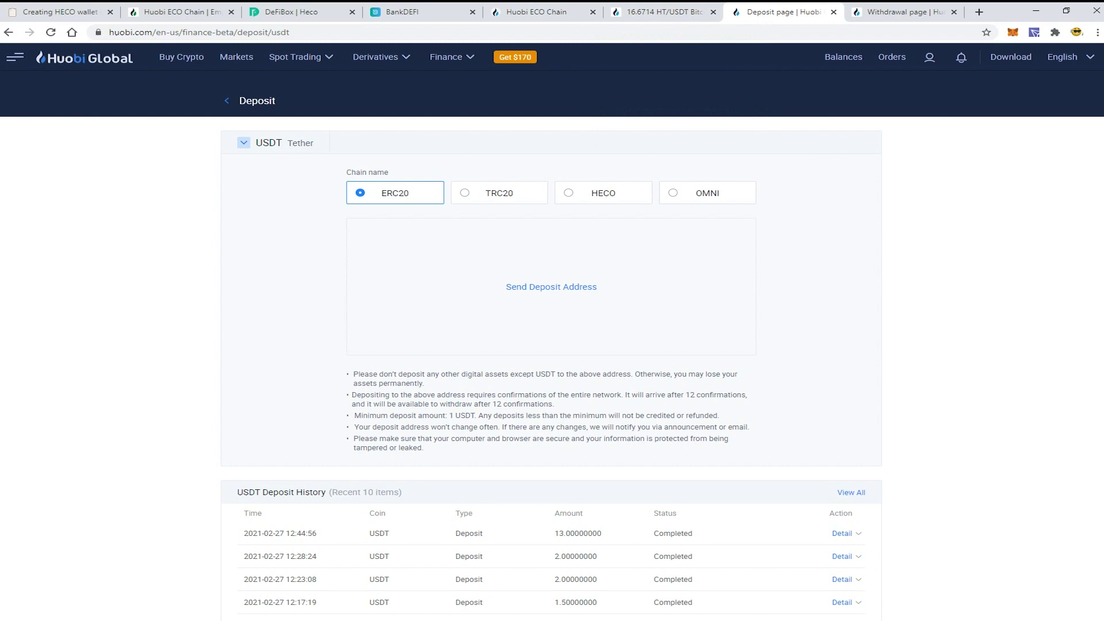
click(664, 11)
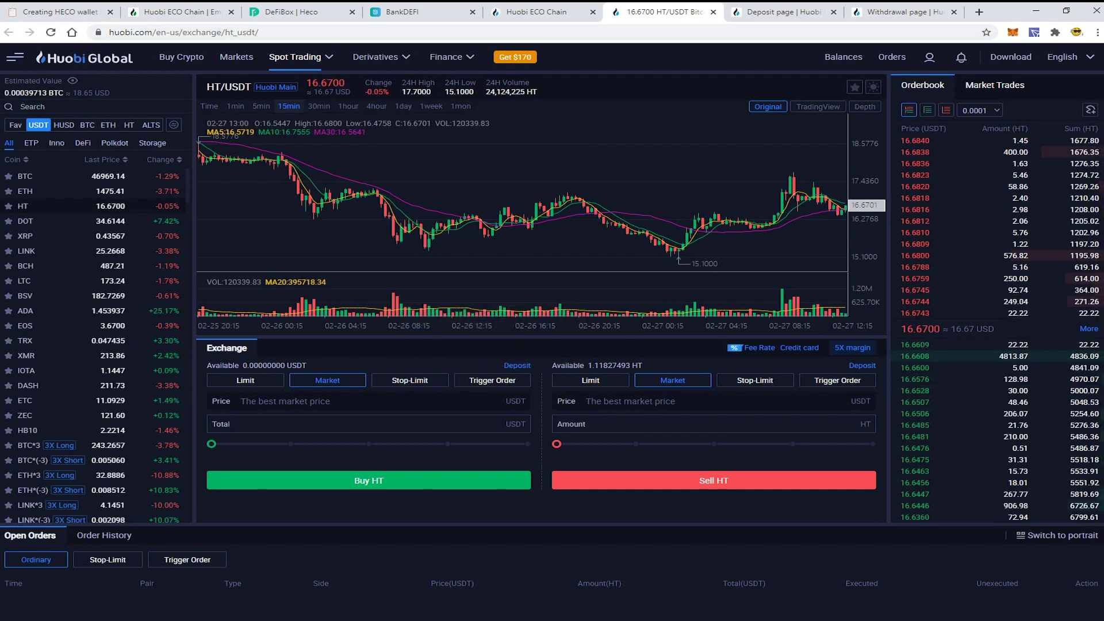
Step: Spend the whole USDT balance on a limit buy of about 10.75 HT
drag(212, 444, 526, 444)
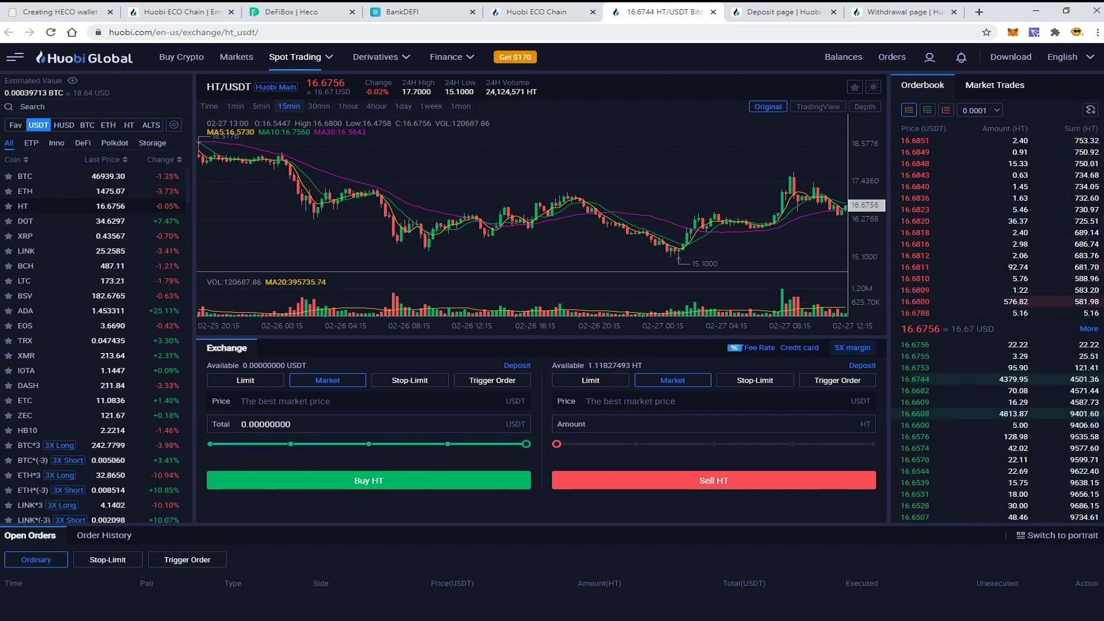
key(F5)
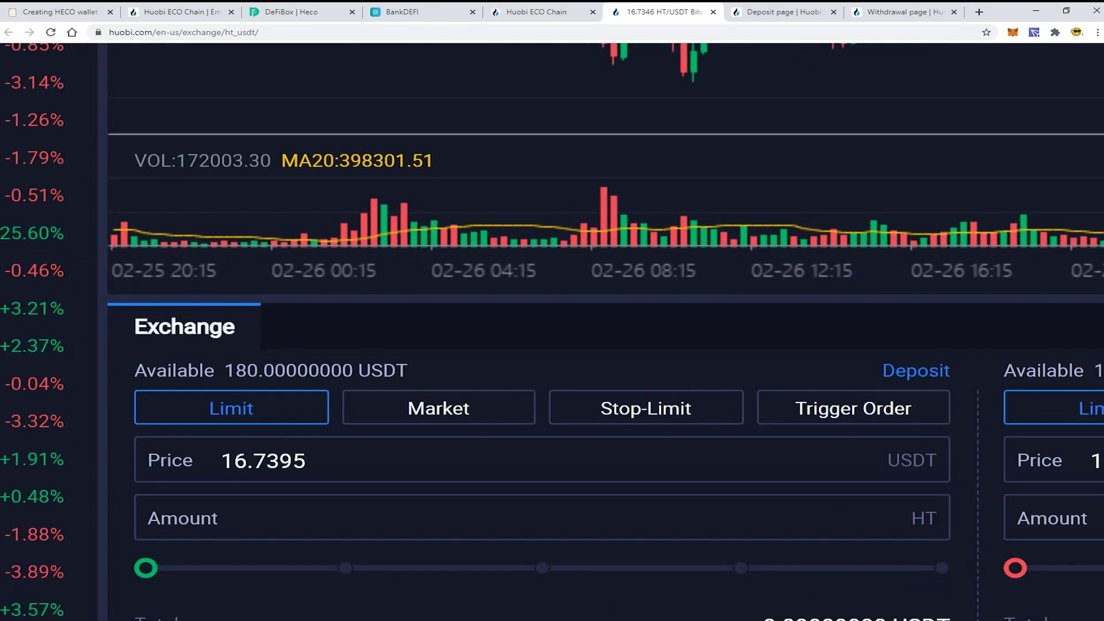
key(ctrl+minus)
key(ctrl+minus)
key(ctrl+minus)
key(ctrl+minus)
key(ctrl+minus)
key(ctrl+minus)
drag(210, 444, 526, 444)
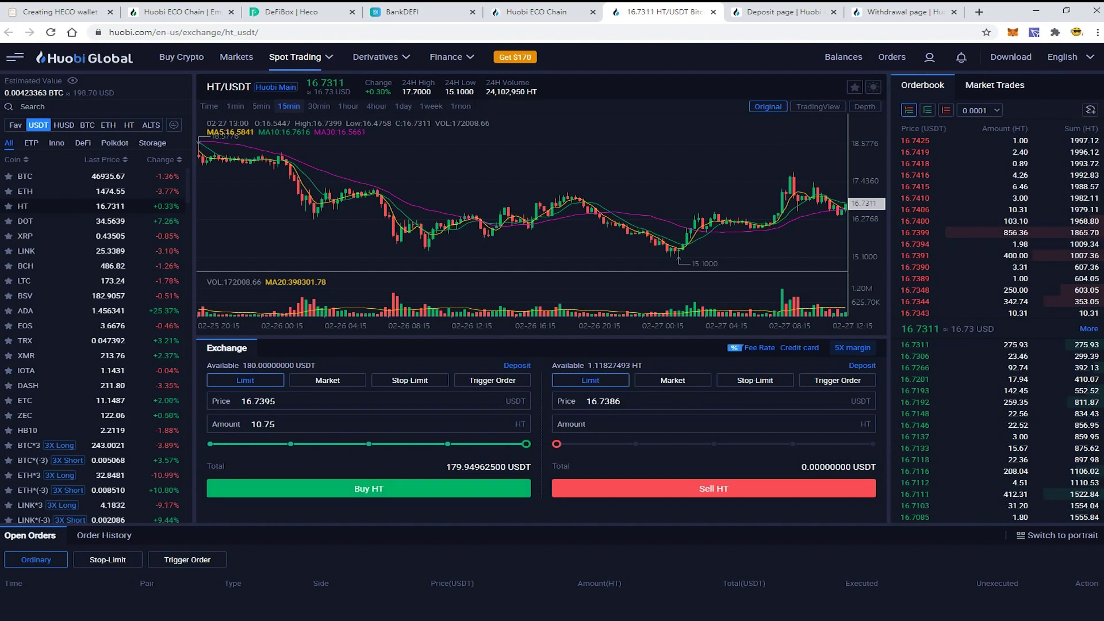
click(368, 488)
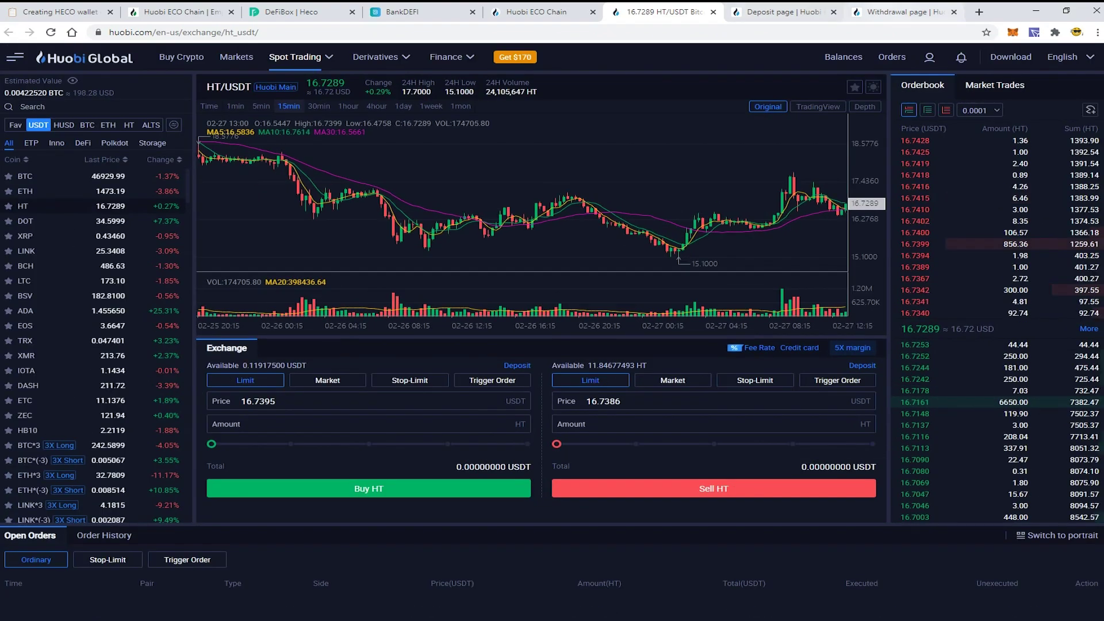
key(ctrl+8)
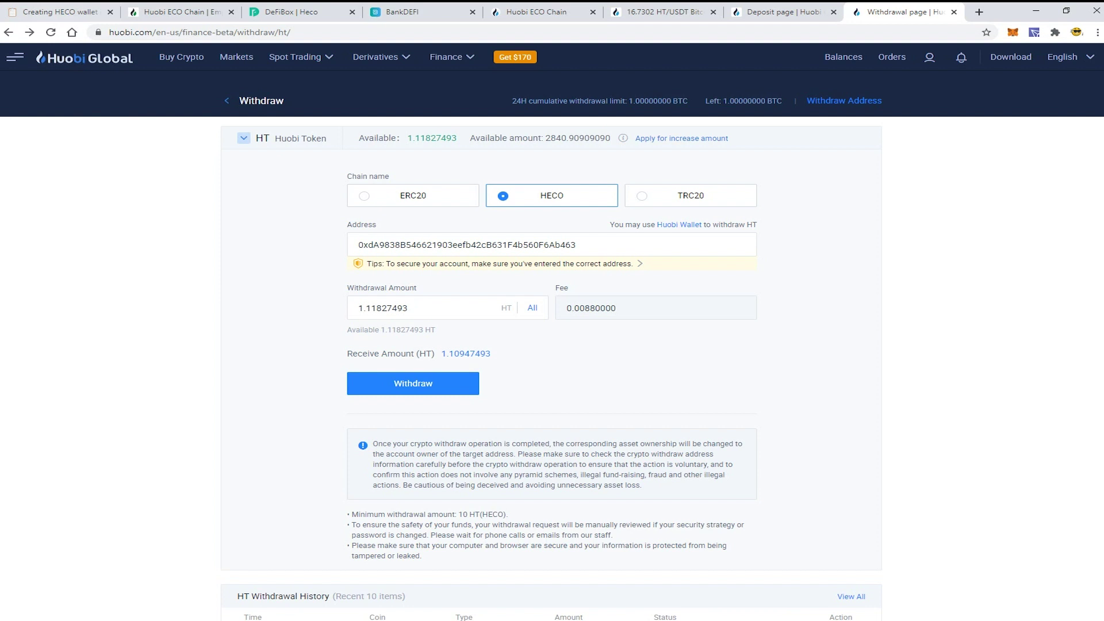
Step: Choose the HECO chain and paste the MetaMask wallet address as the withdrawal destination
key(F5)
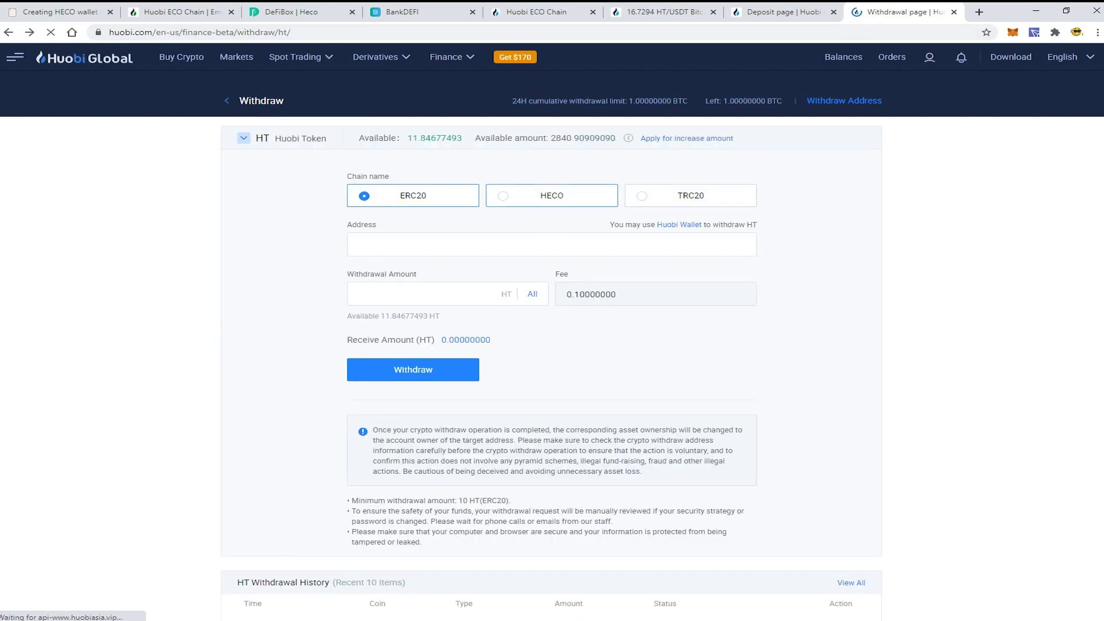
click(552, 196)
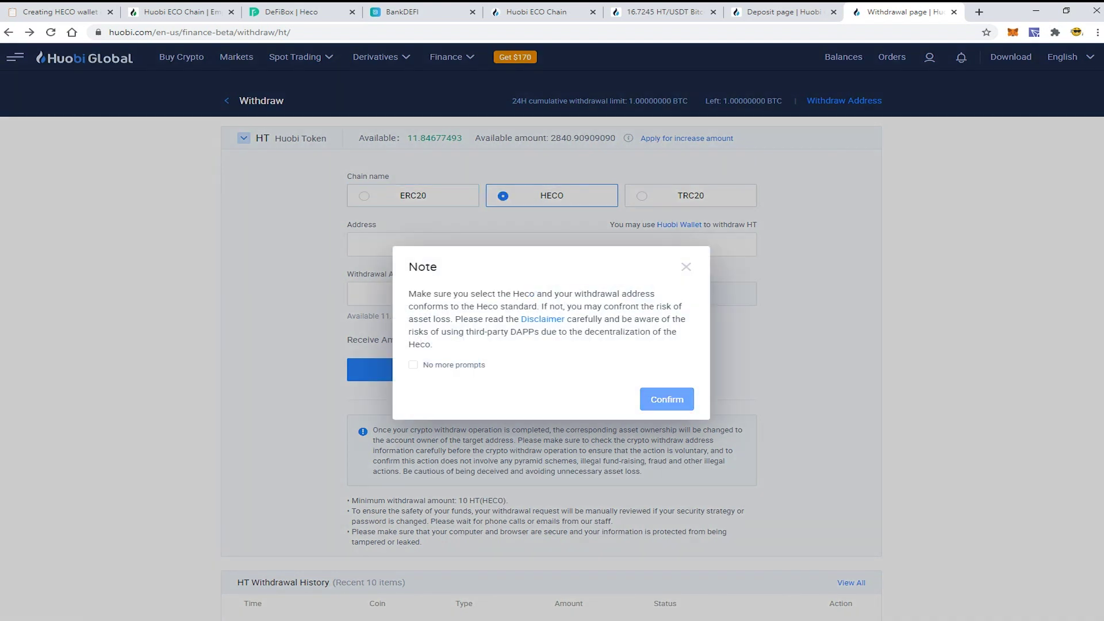
click(667, 399)
click(358, 244)
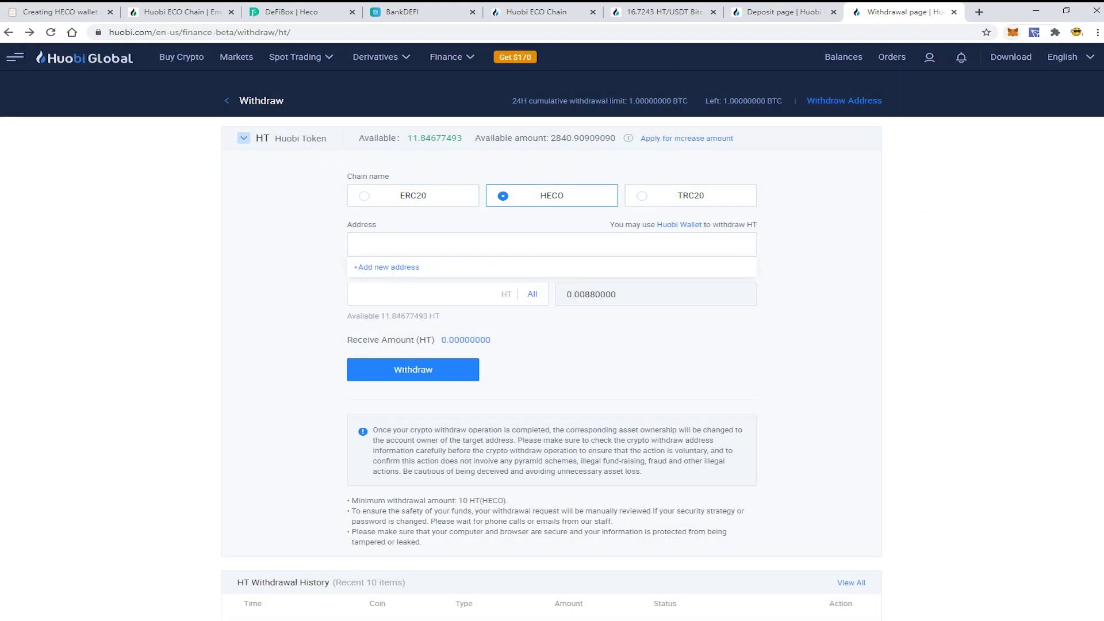
click(1012, 32)
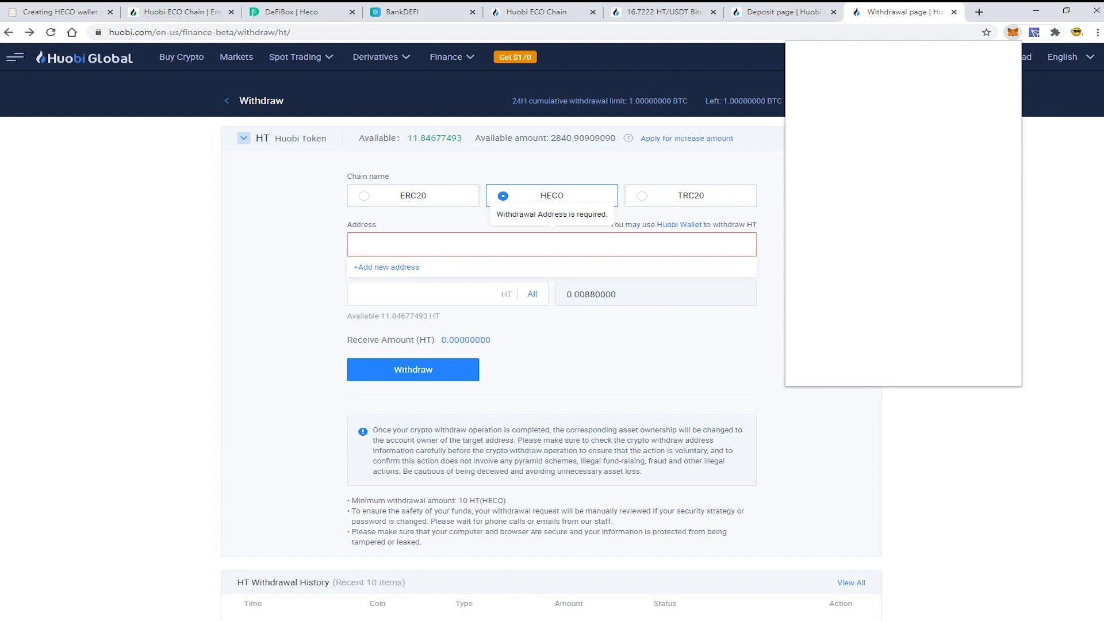
click(903, 101)
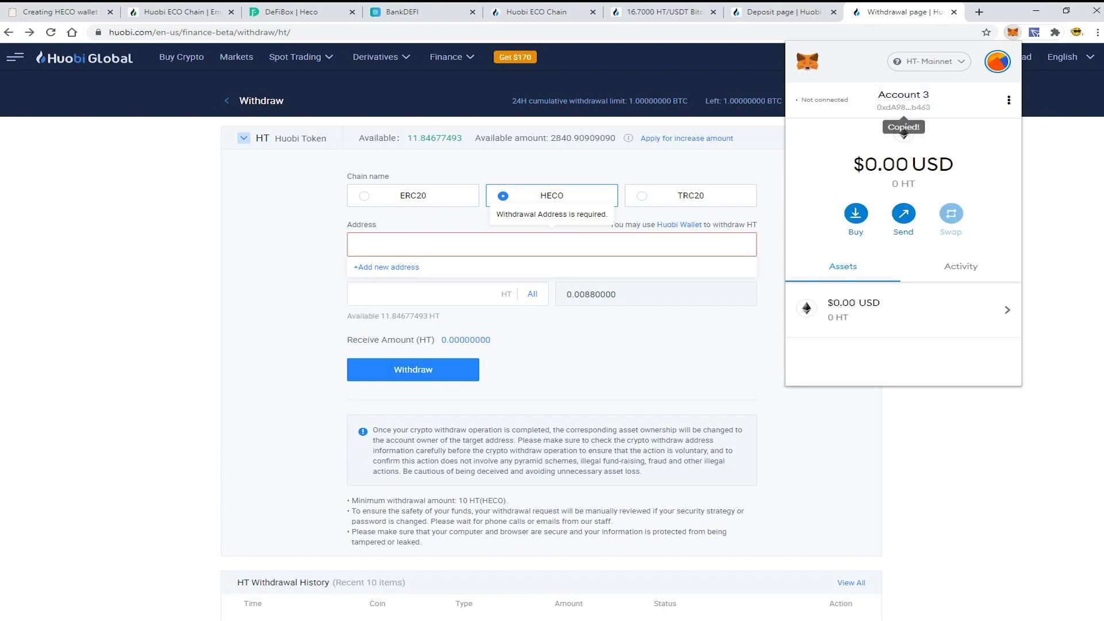
click(358, 245)
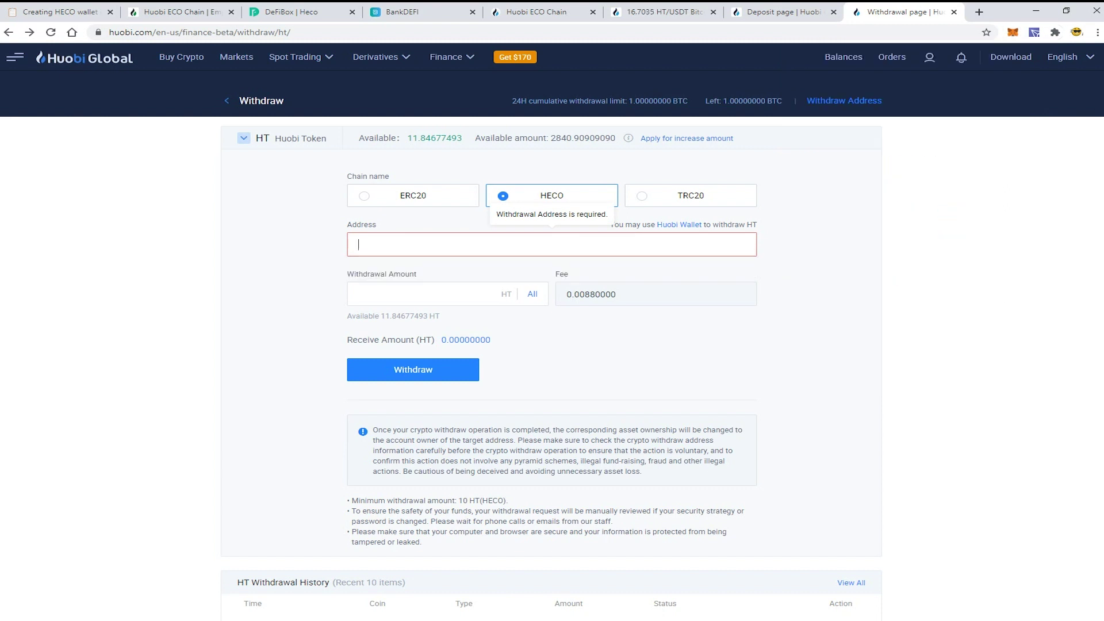
text(0xdA9838B546621903eefb42cB631F4b560F6Ab463)
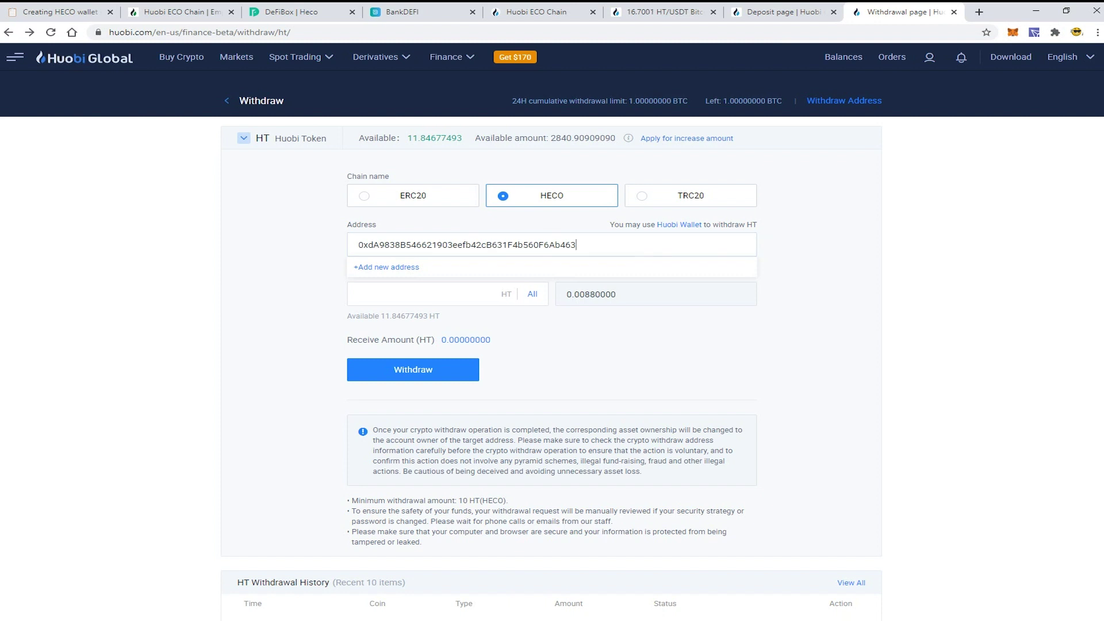
Step: Enter the full 11.84677493 HT amount, submit, accept the risk warning, and confirm
click(359, 307)
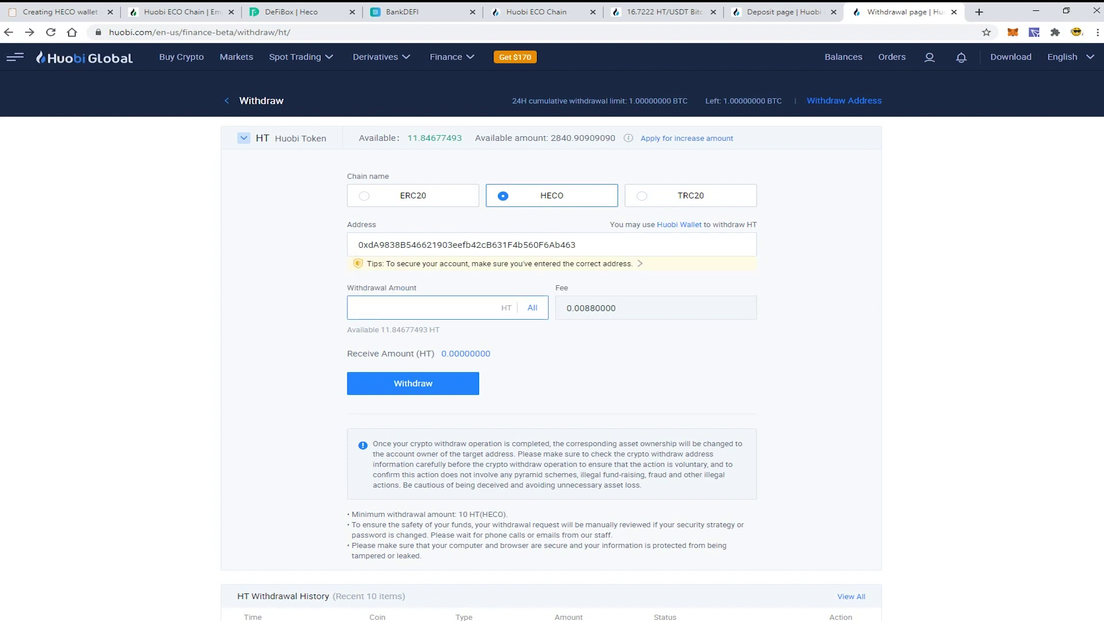
text(11.84677493)
key(Tab)
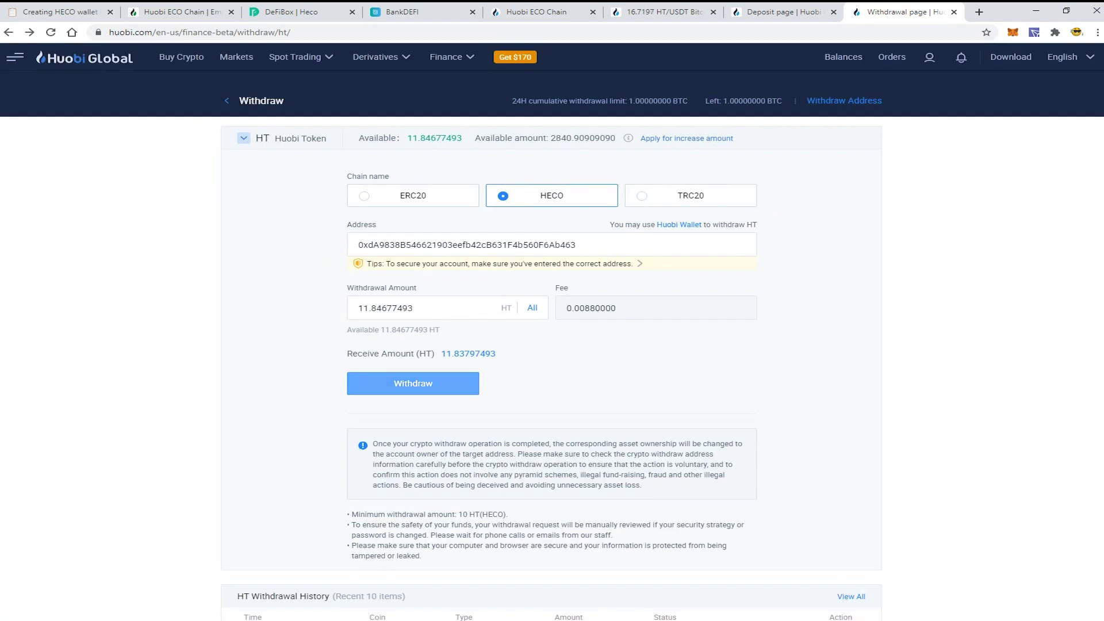
click(413, 382)
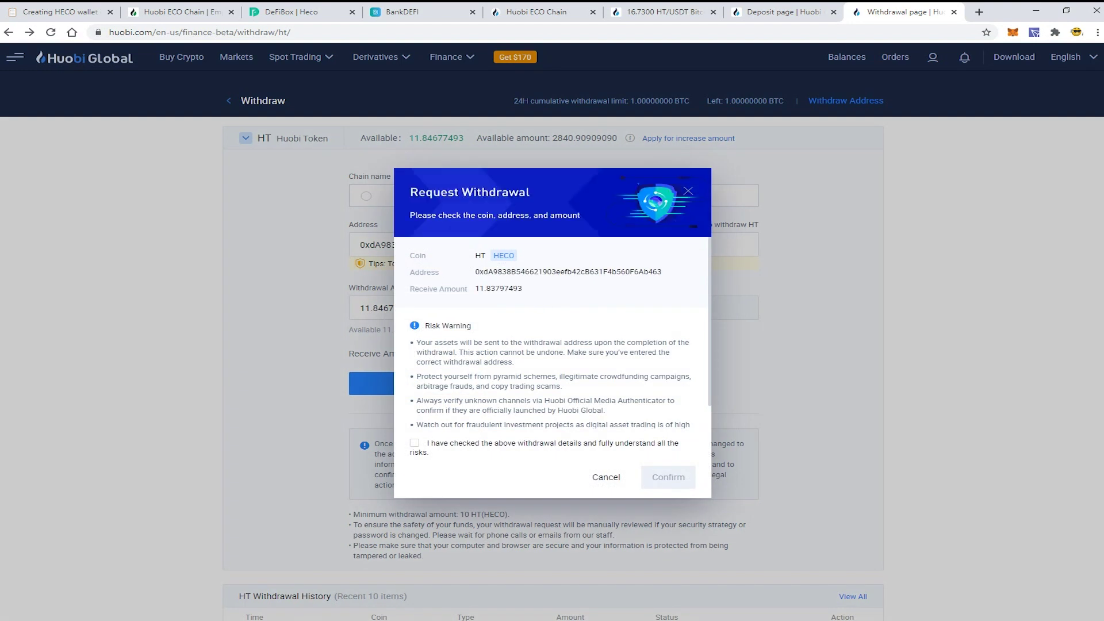
scroll(552, 334, down, 1)
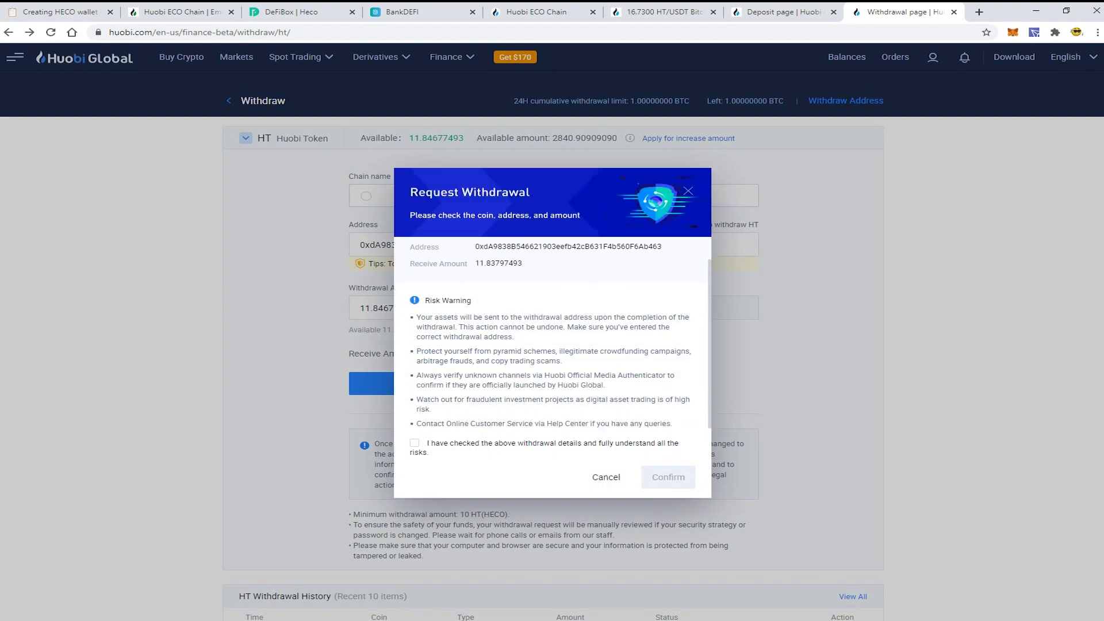
click(414, 443)
click(668, 476)
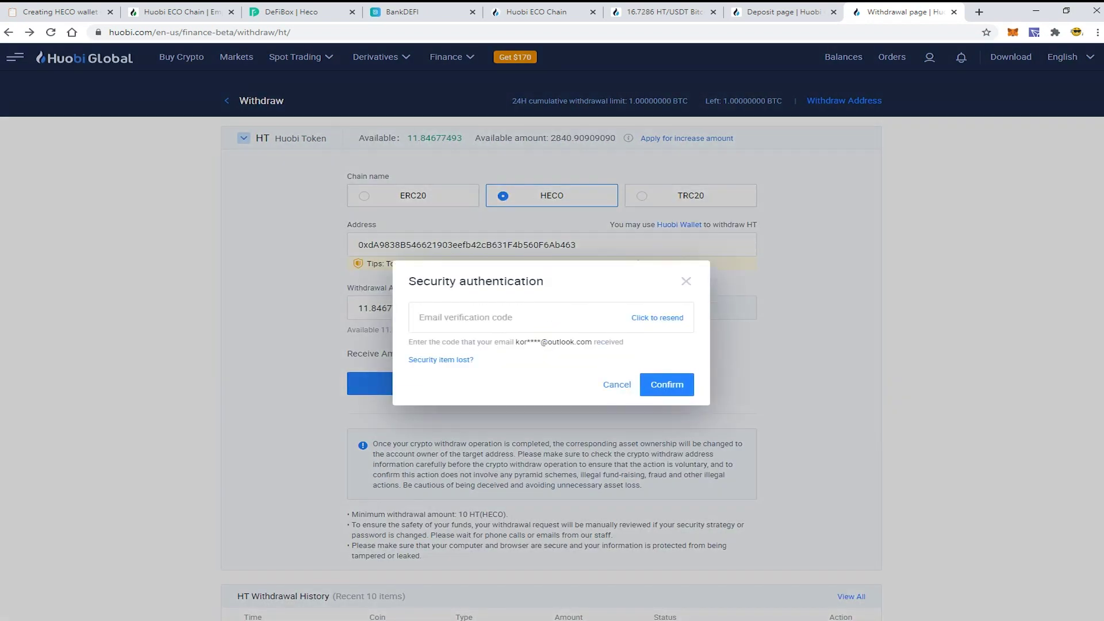
Step: Request and enter the e-mail verification code to submit the HT withdrawal
click(518, 317)
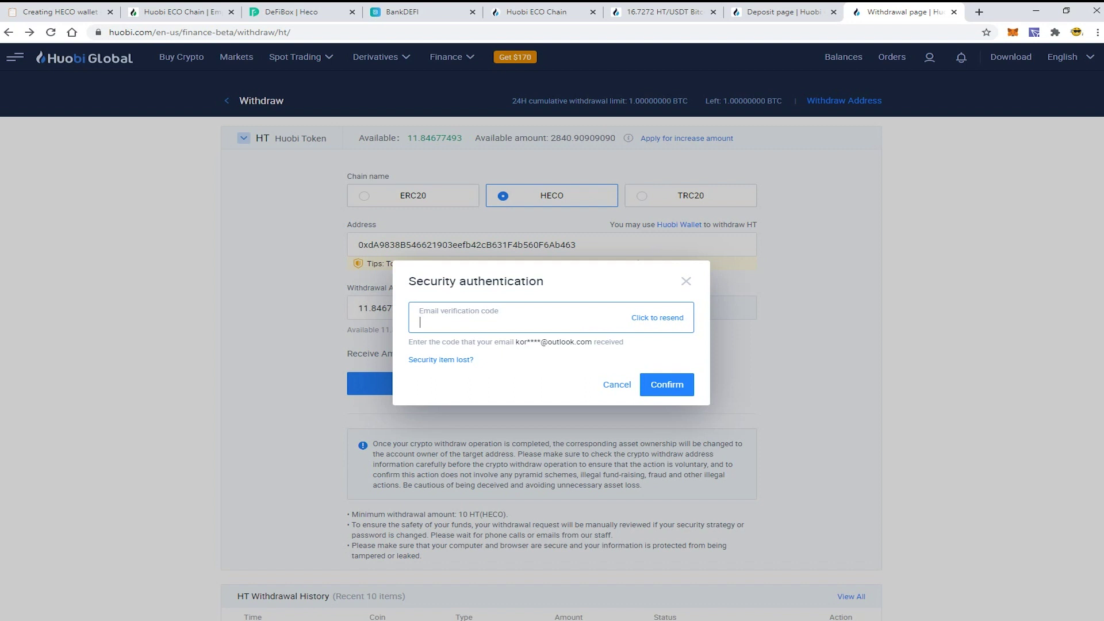
key(Tab)
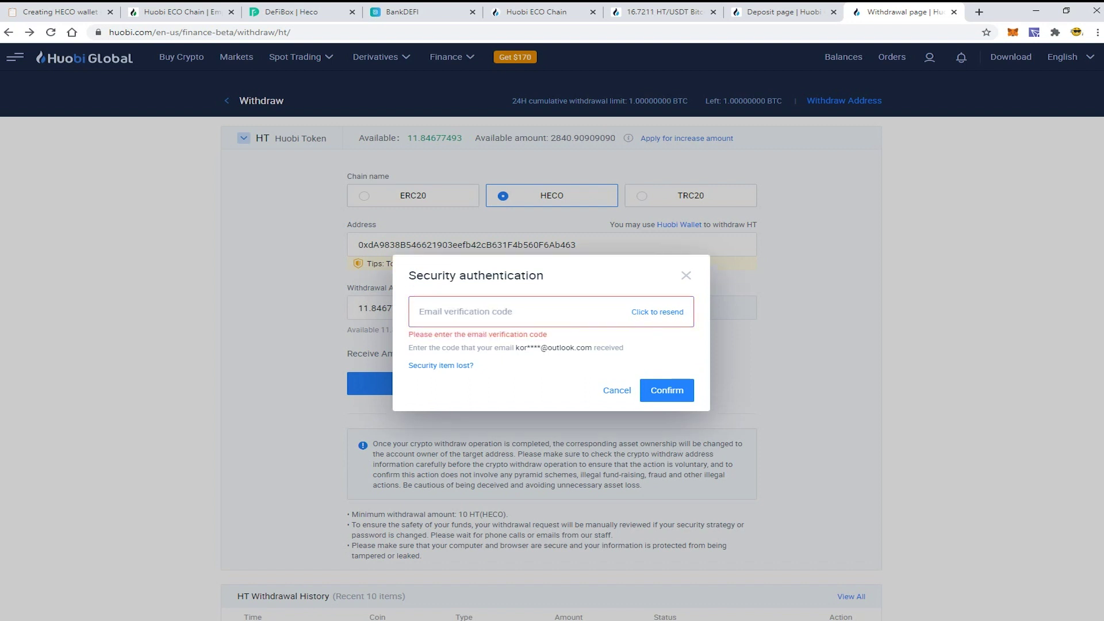
click(657, 312)
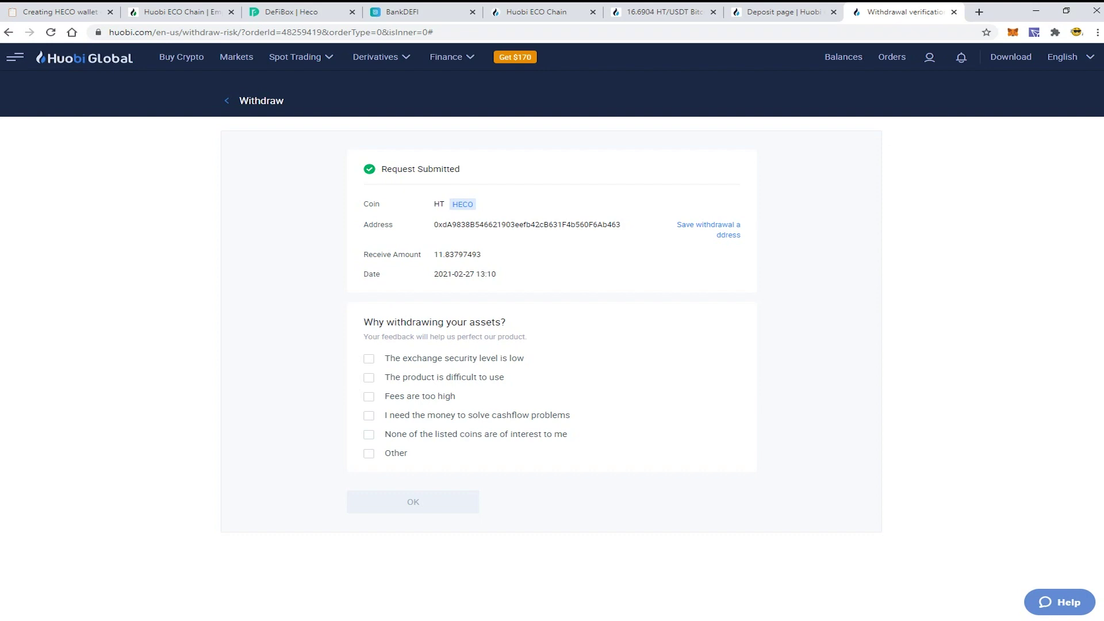
Step: Copy the withdrawal's destination address and paste it into HecoScan's search box
double_click(527, 224)
key(ctrl+c)
key(ctrl+5)
key(ctrl+v)
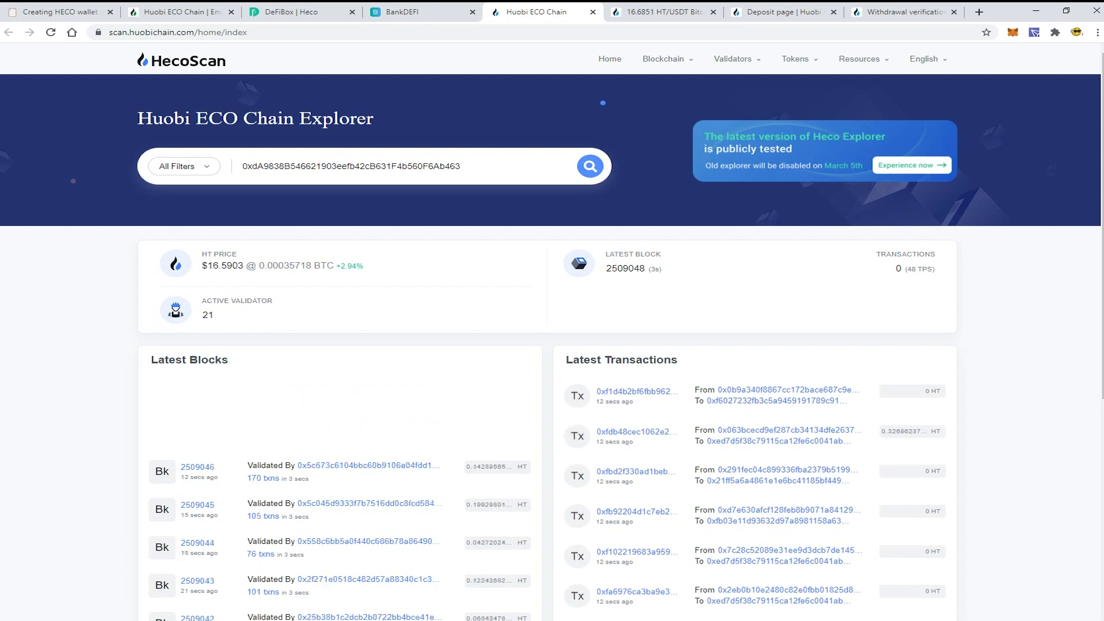
Step: Search the wallet address on HecoScan and open the incoming 11.83797493 HT transfer's details
key(Return)
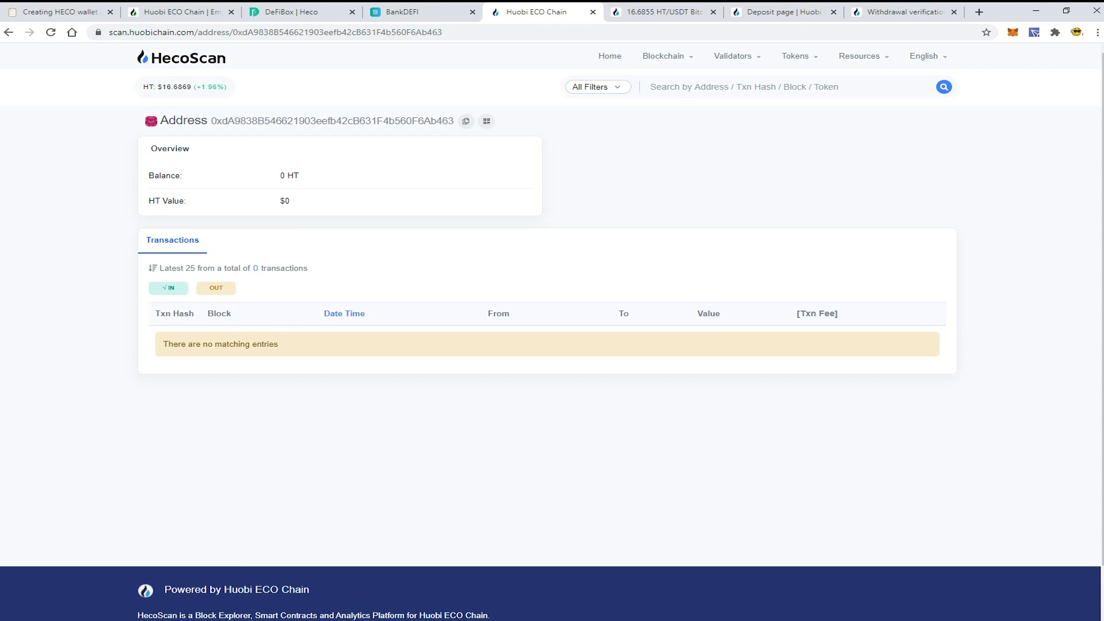
scroll(552, 333, down, 1)
scroll(551, 333, up, 1)
click(902, 12)
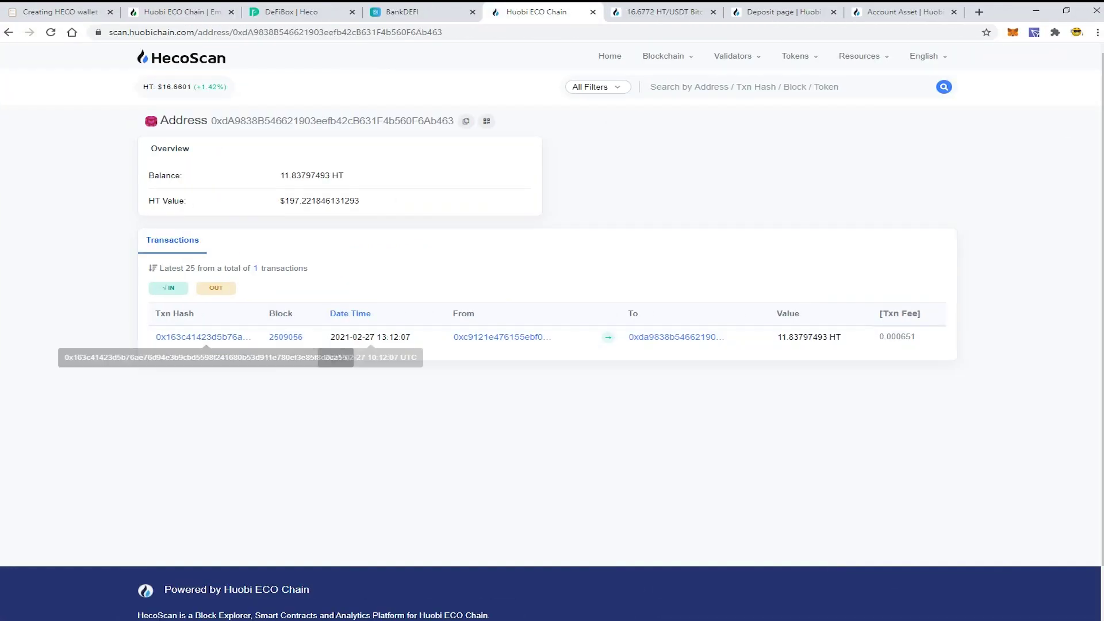
mouse_move(371, 339)
click(204, 337)
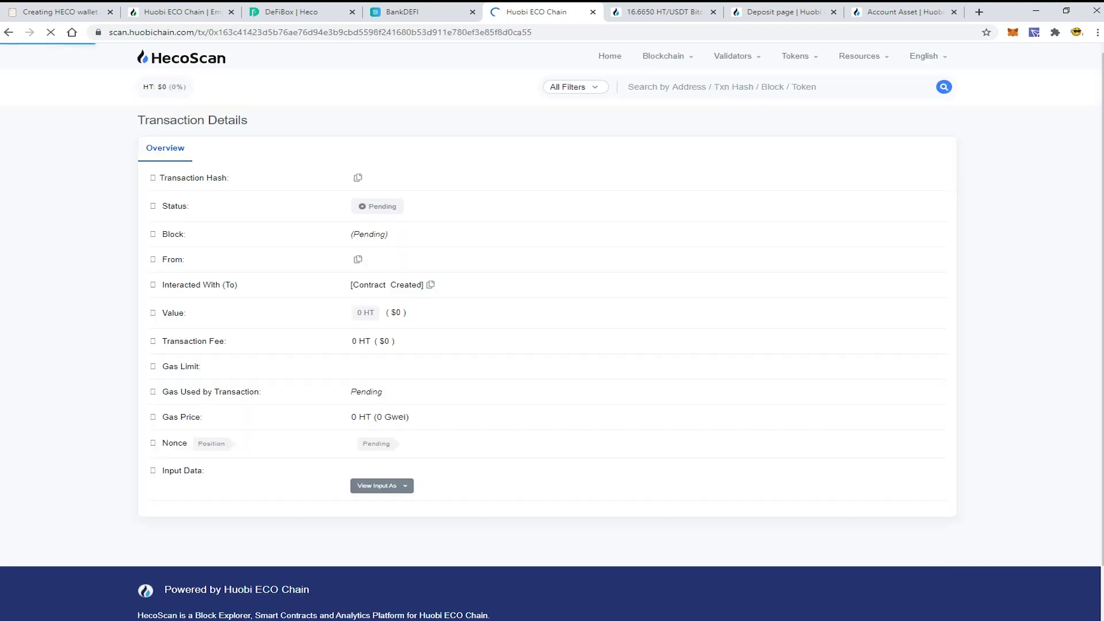
scroll(432, 374, down, 3)
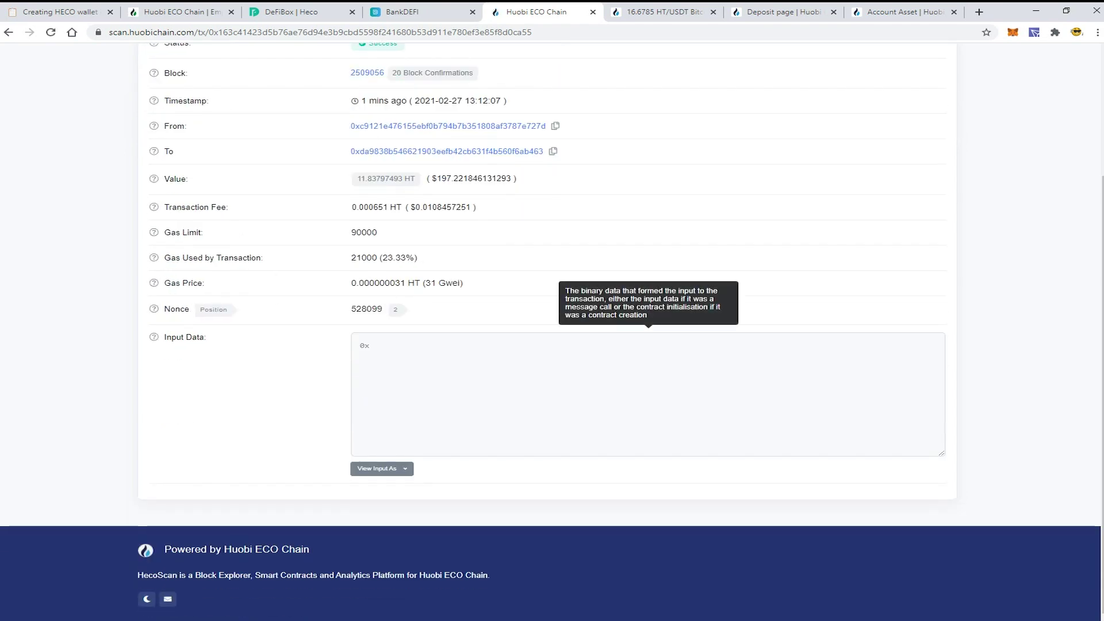
scroll(409, 449, up, 4)
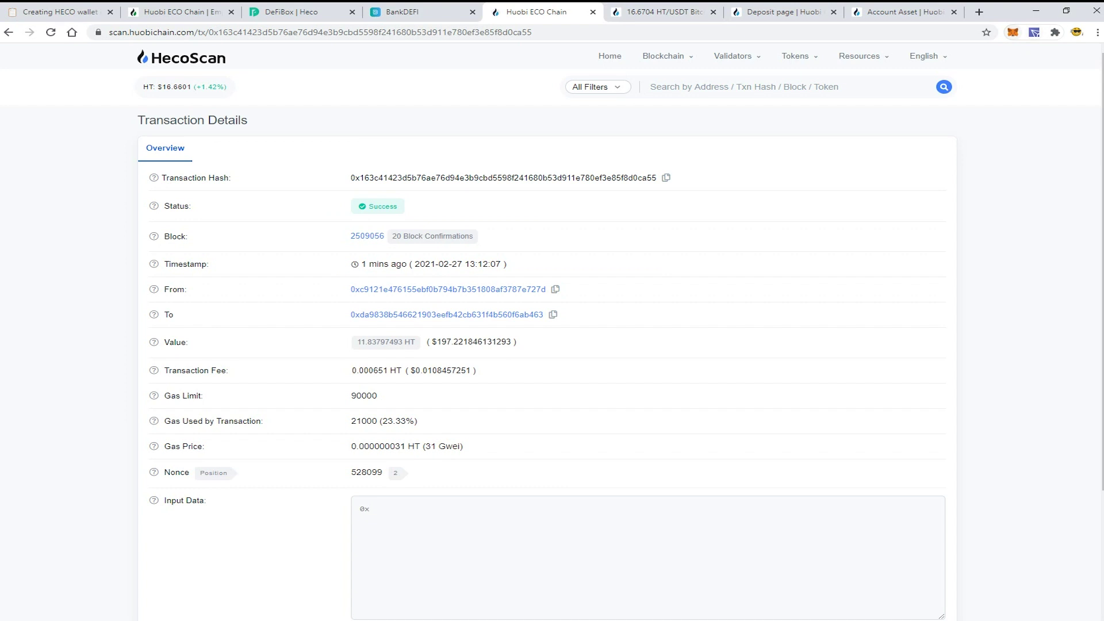
Step: Open the MetaMask popup showing 11.838 HT ($197.22) on HT- Mainnet
click(1012, 32)
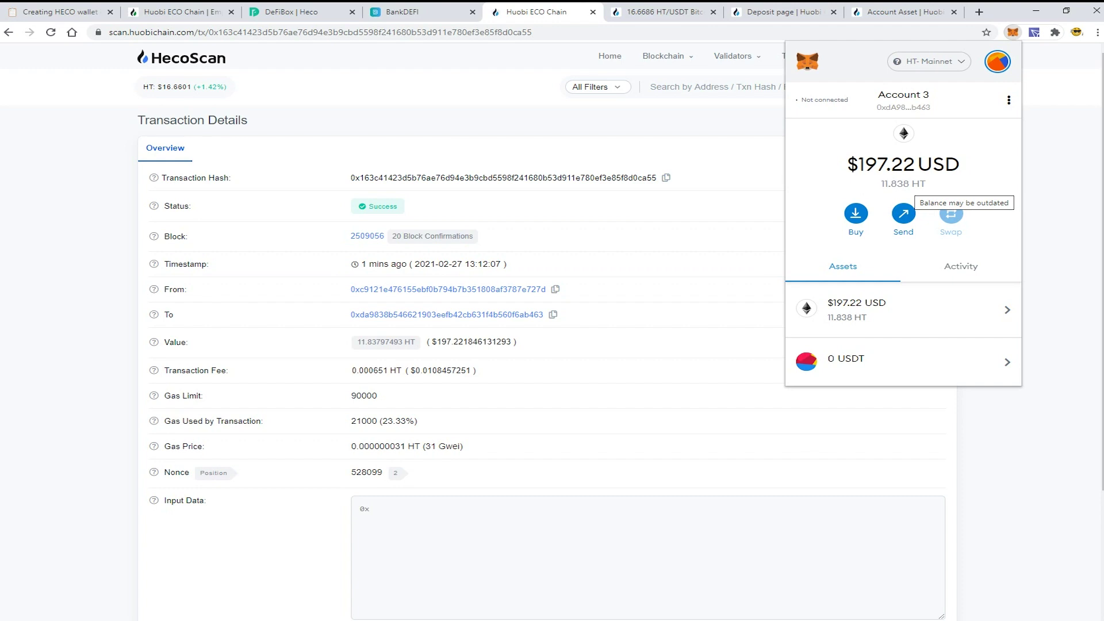
Step: Scroll DeFiBox's Heco project list to find BankDEFI, then return to the BankDEFI swap tab
key(ctrl+shift+Tab)
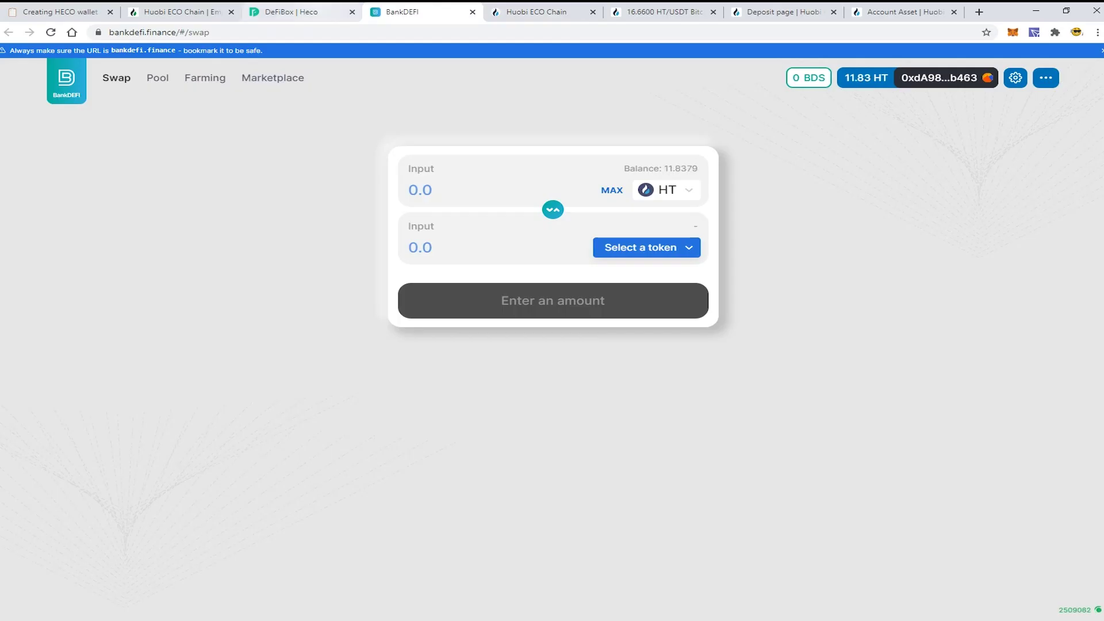
key(ctrl+shift+Tab)
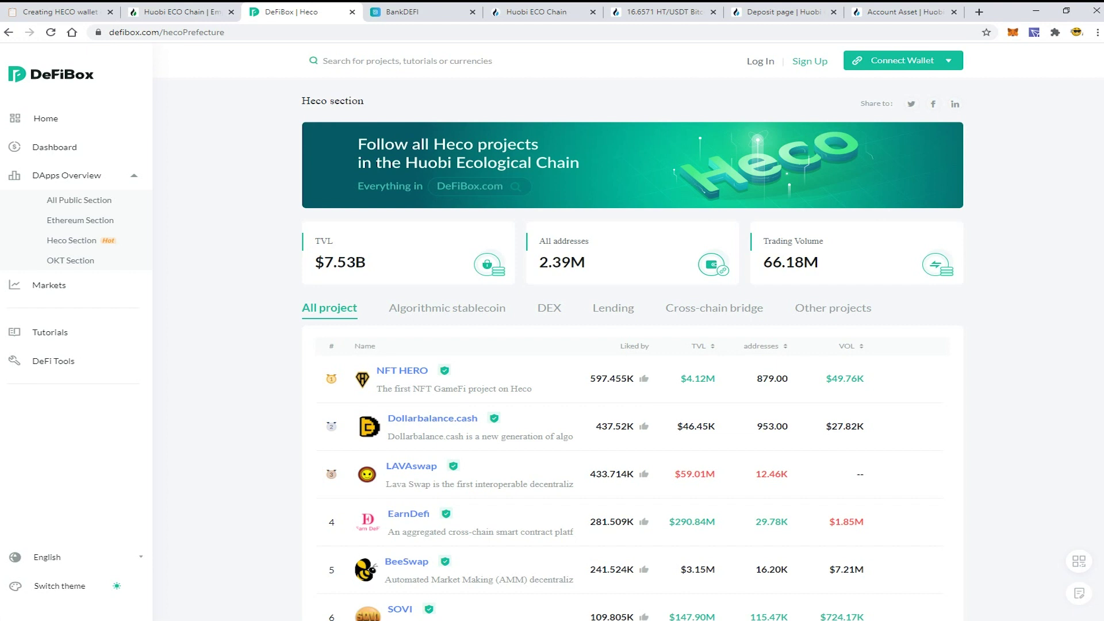
click(277, 32)
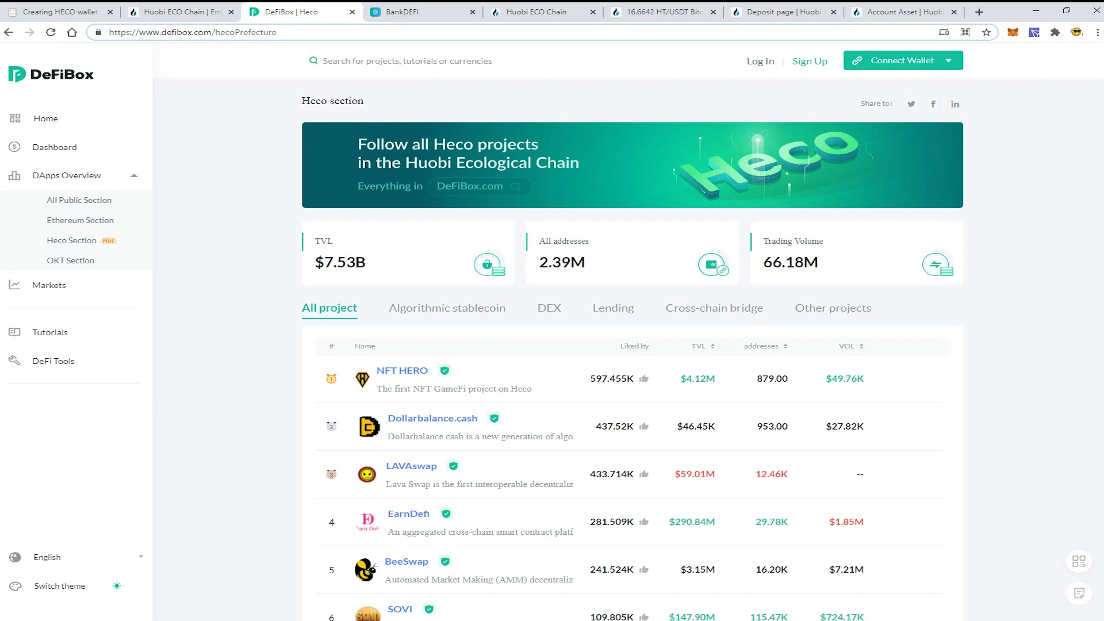
scroll(632, 334, down, 10)
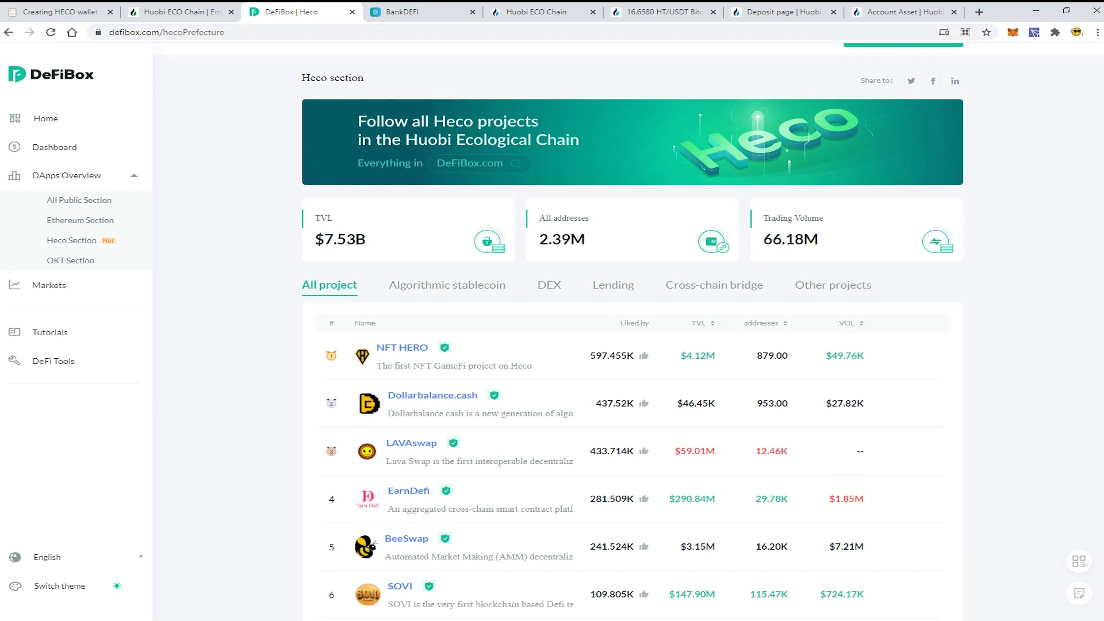
scroll(633, 334, up, 3)
scroll(632, 334, down, 2)
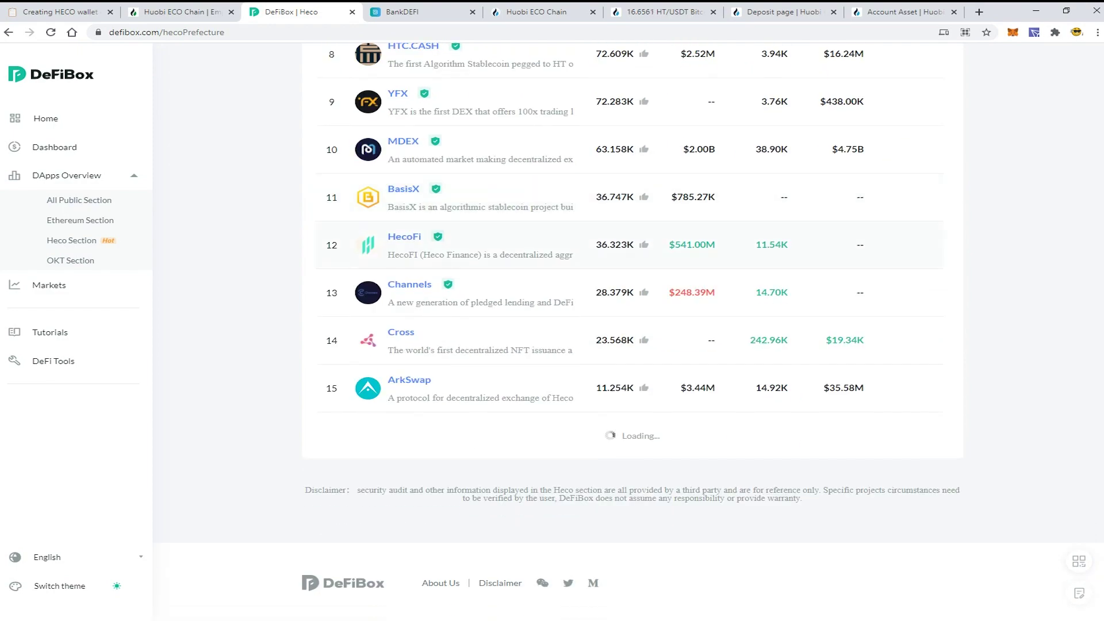
scroll(633, 334, up, 10)
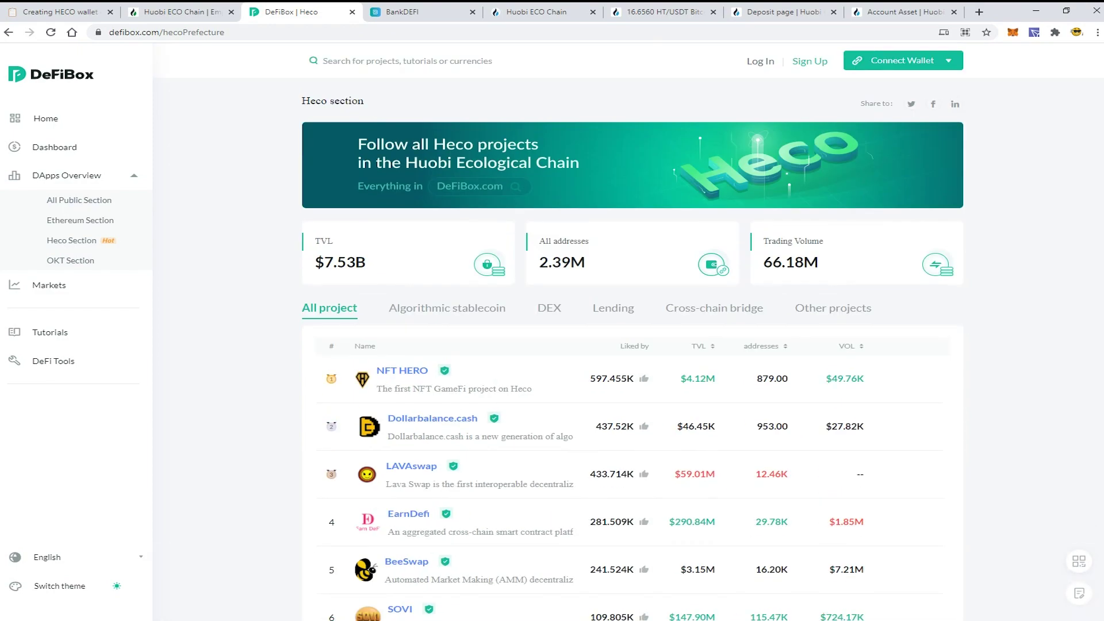
scroll(632, 334, down, 16)
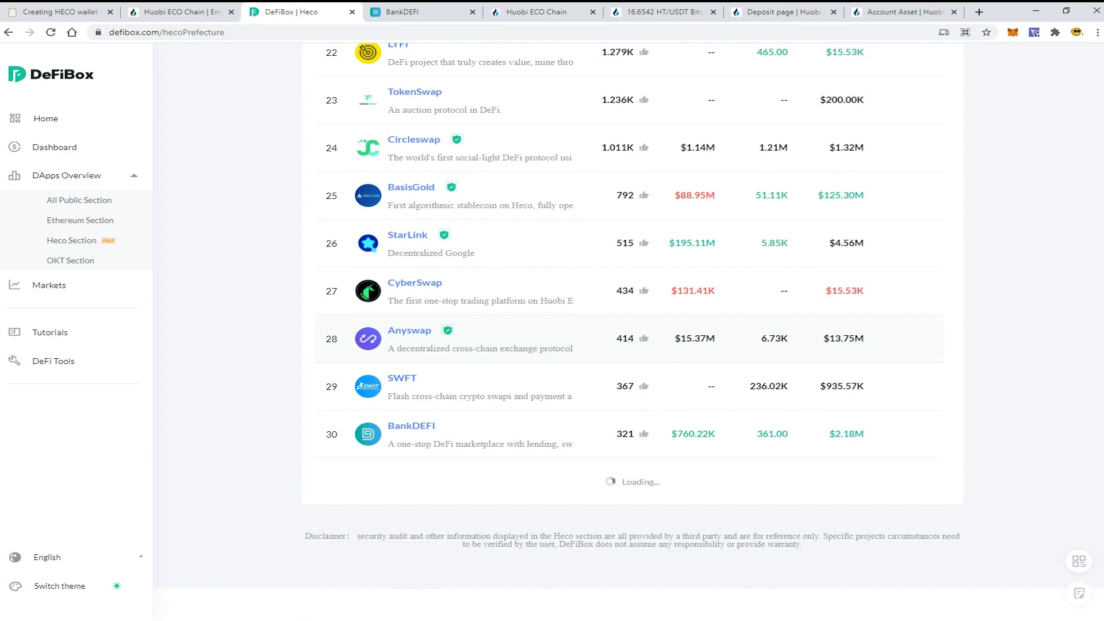
scroll(630, 327, down, 1)
scroll(630, 327, up, 20)
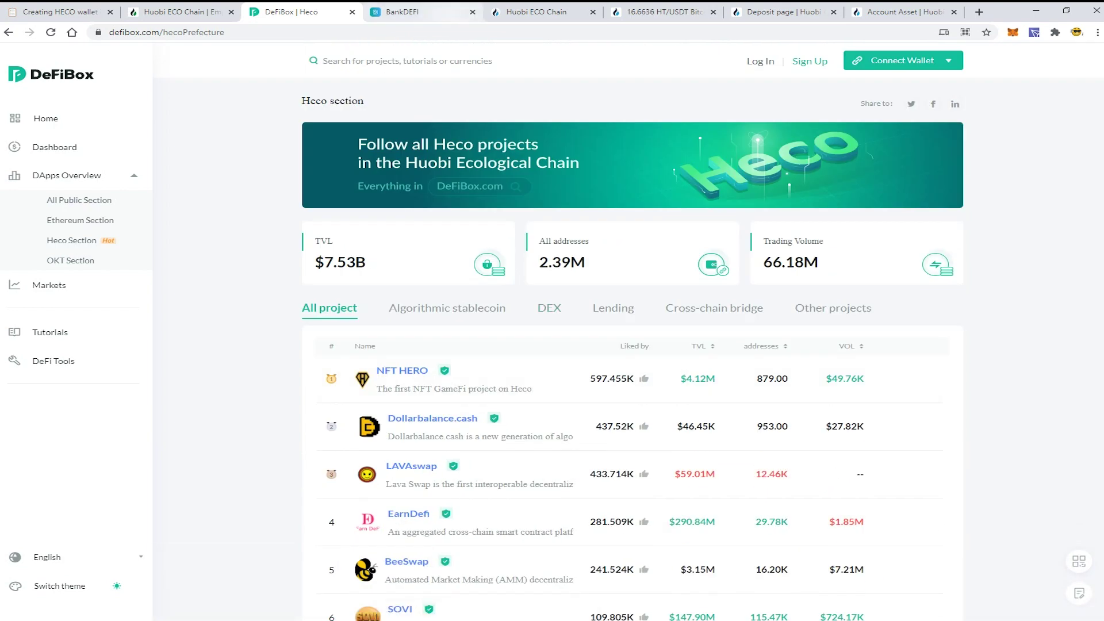
click(403, 12)
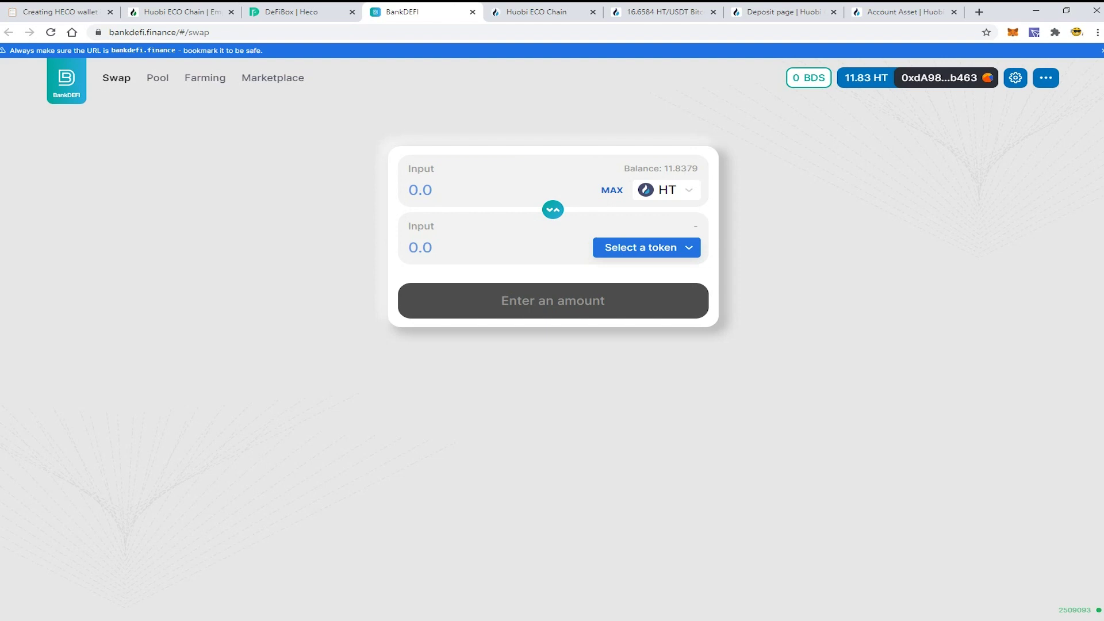
Step: Choose HBTC as the token to receive in the BankDEFI swap
click(646, 247)
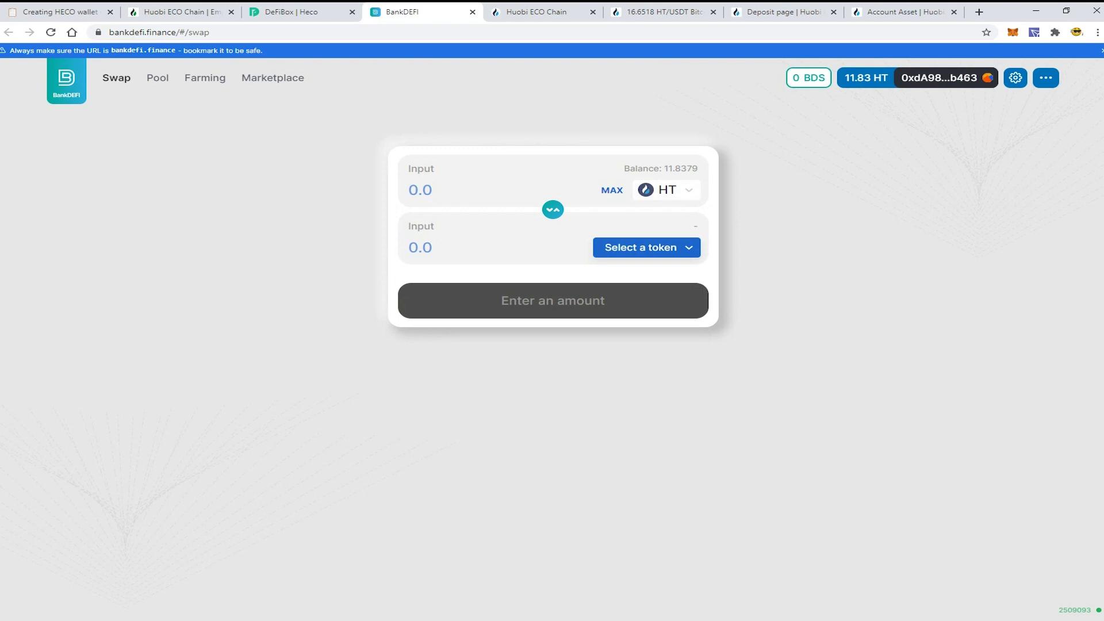
click(647, 248)
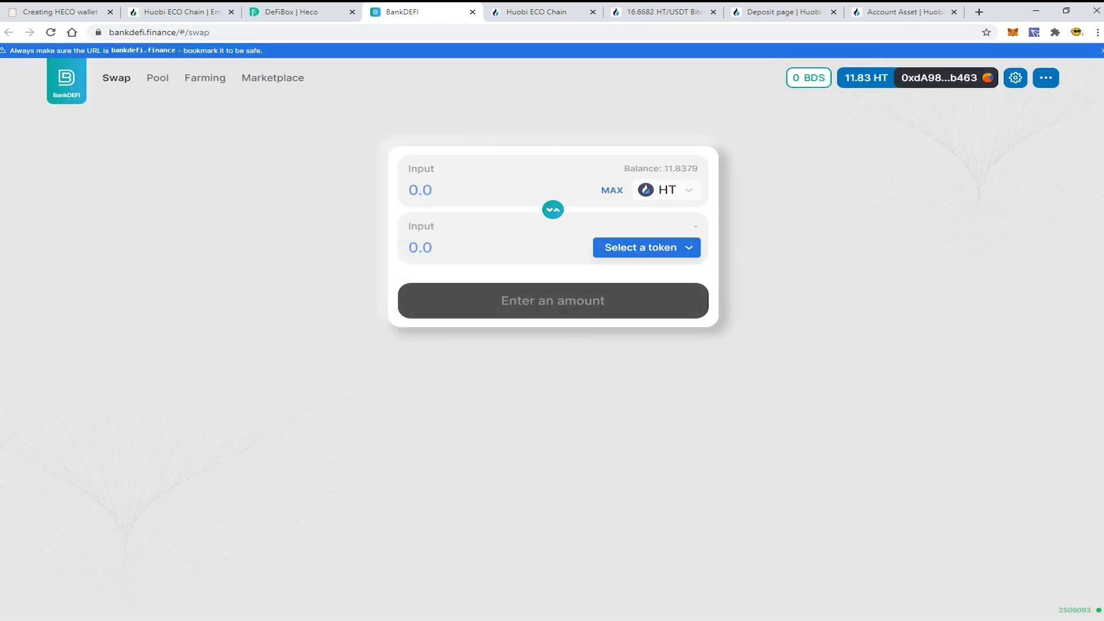
click(611, 190)
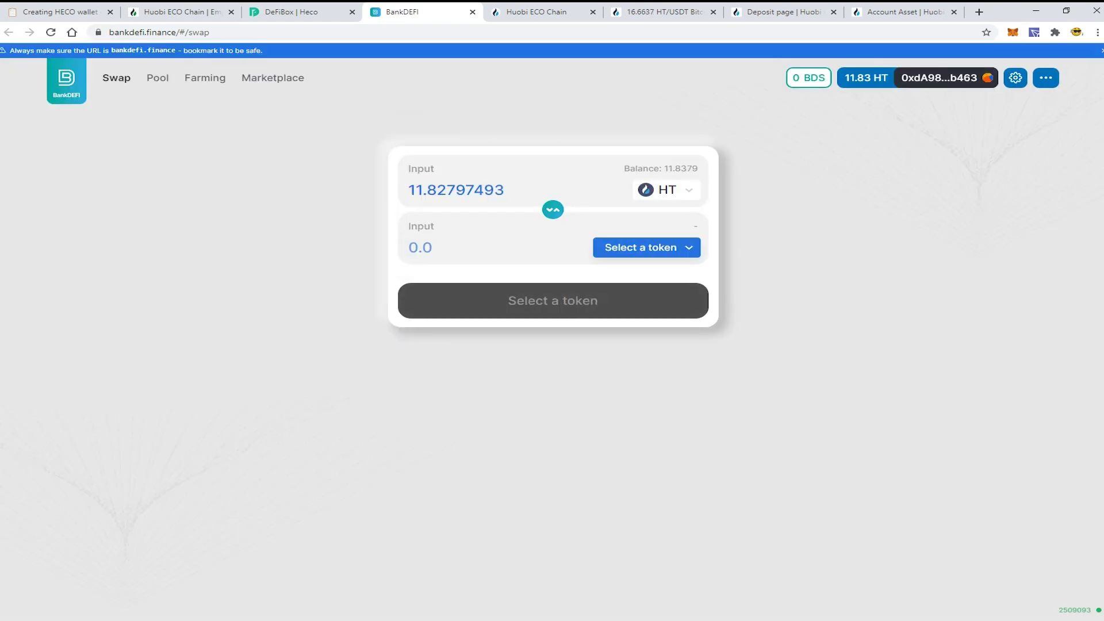
click(646, 247)
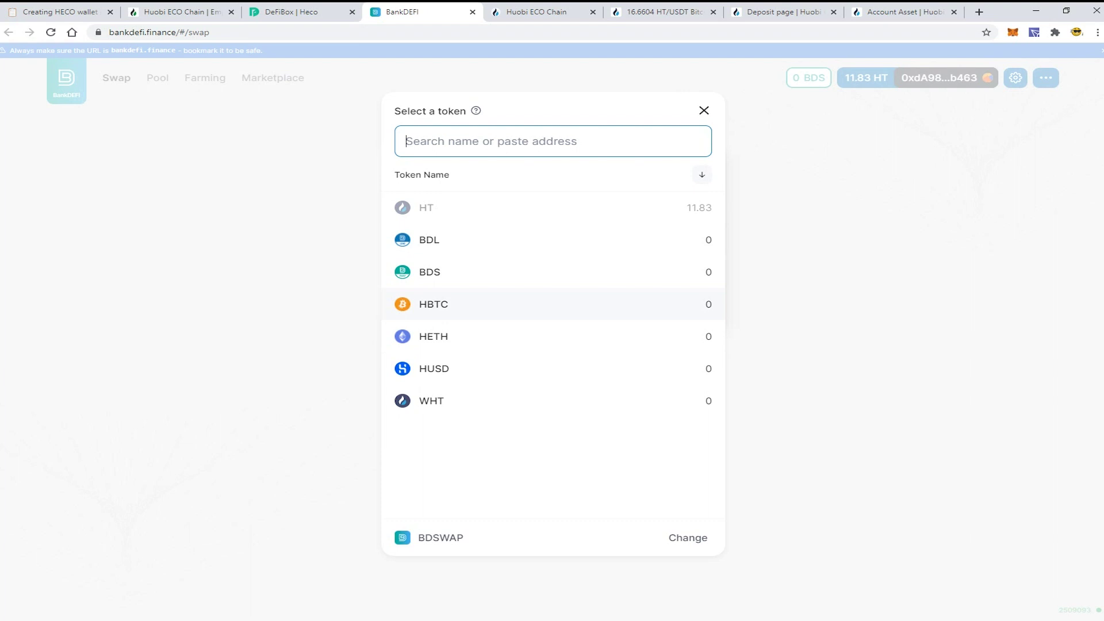
click(463, 308)
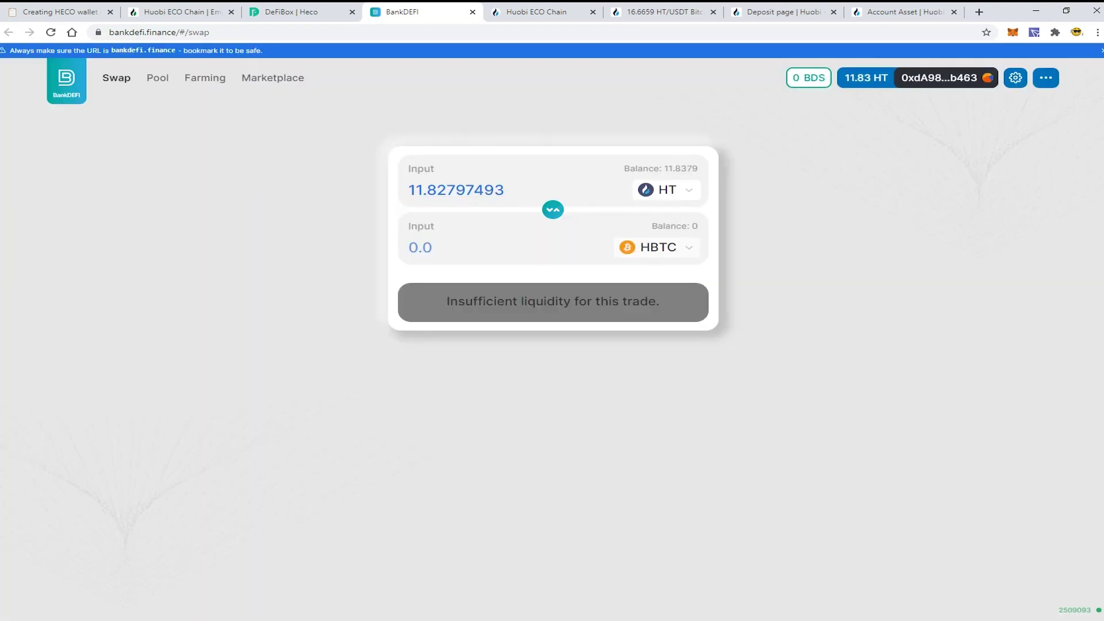
Step: Replace the MAX HT amount with 2 HT to swap
drag(505, 190, 408, 190)
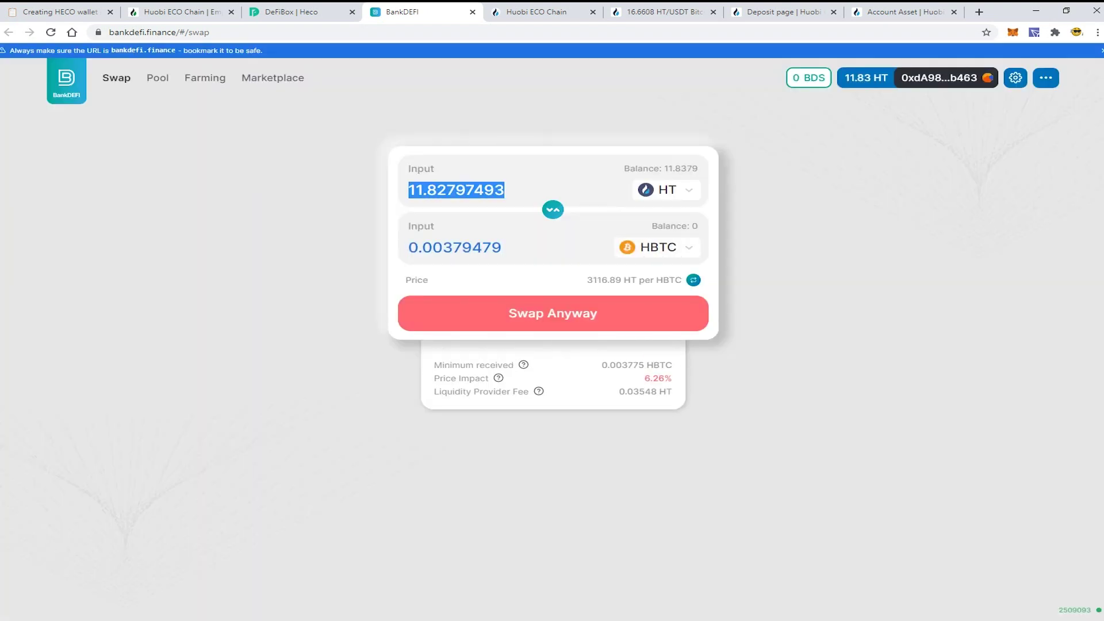
key(BackSpace)
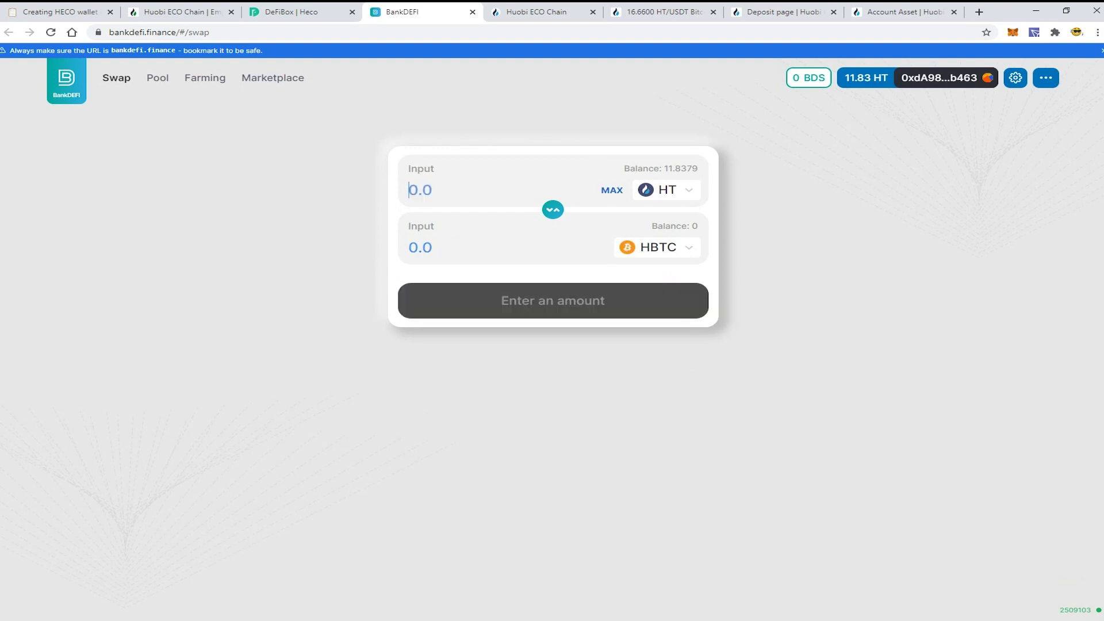
text(2)
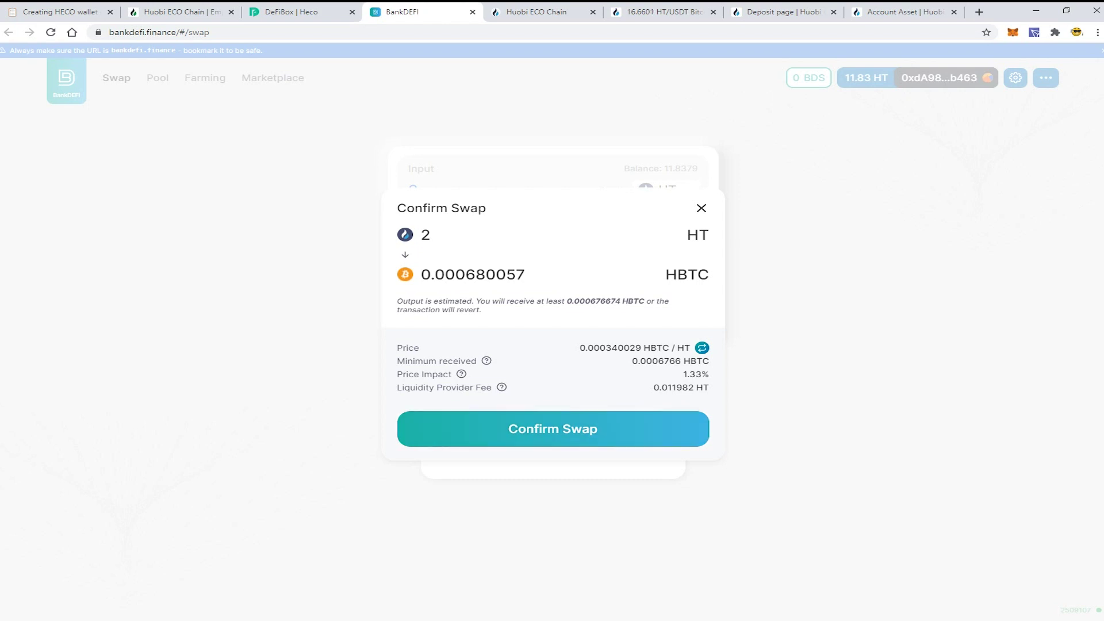
Step: Confirm the 2 HT to HBTC swap, approve it in MetaMask, and dismiss the submitted notice
key(Return)
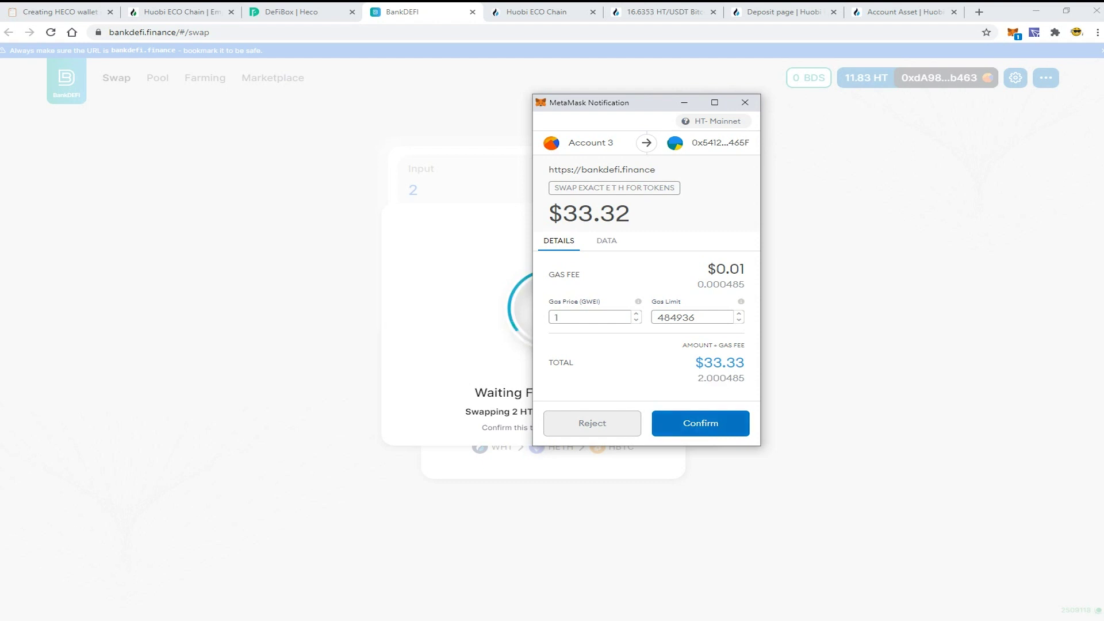
click(701, 423)
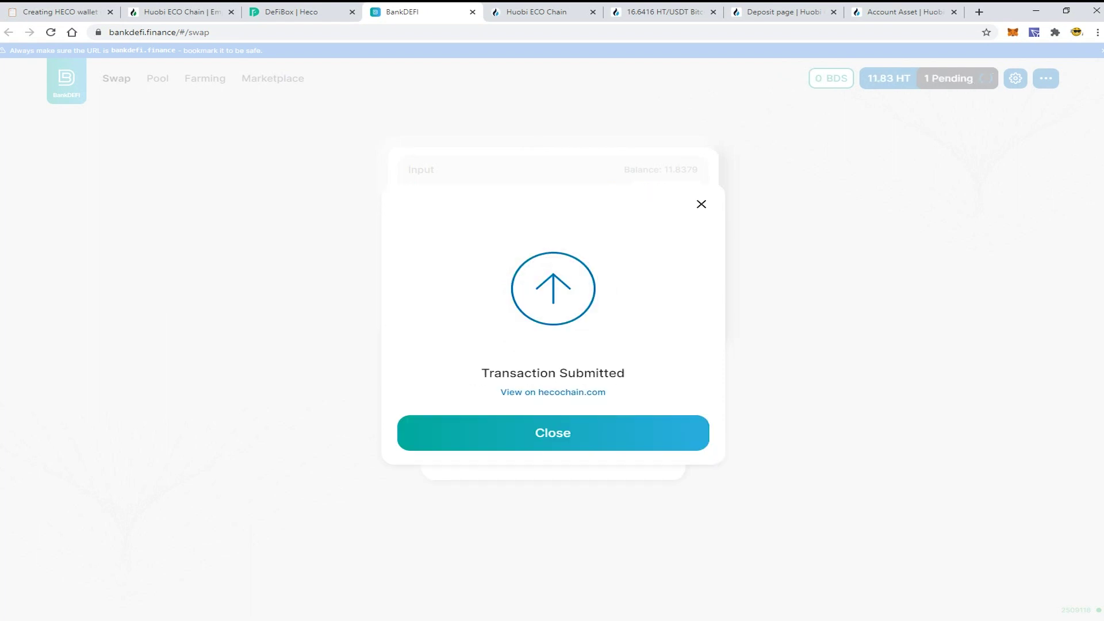
click(553, 432)
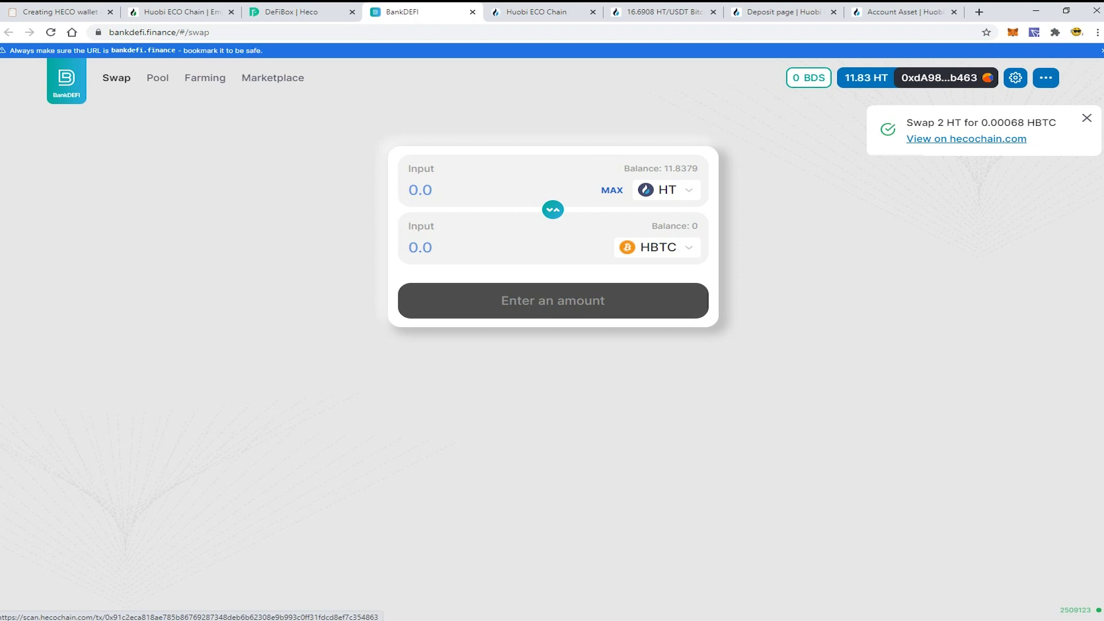
Step: View the swap on HecoScan and check the wallet's token holdings for HBTC
click(966, 139)
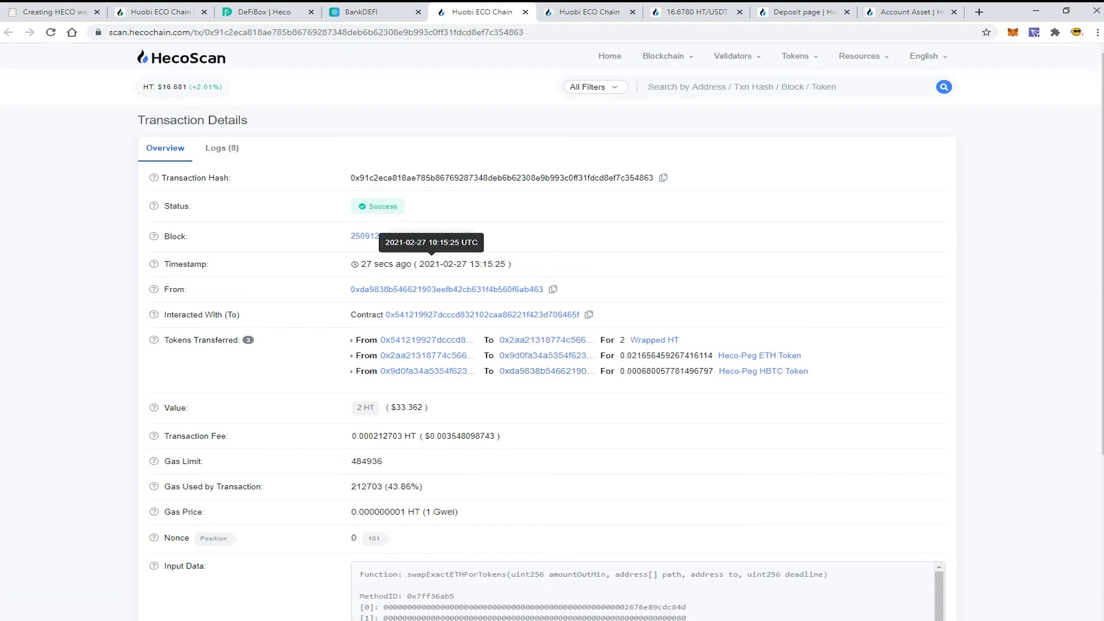
key(ctrl+shift+Tab)
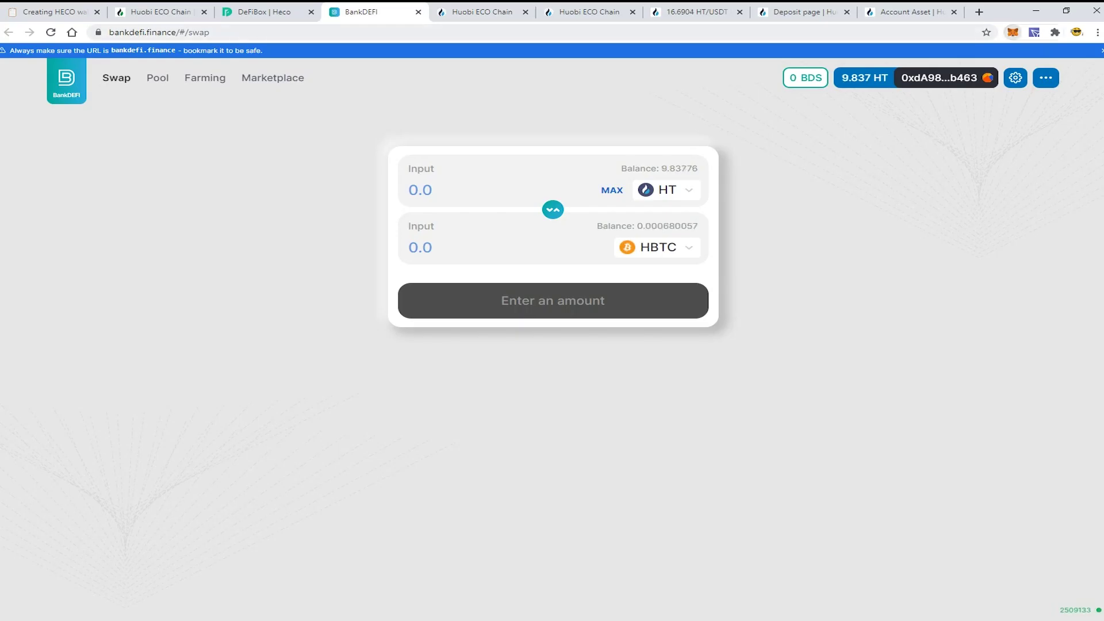
key(ctrl+Tab)
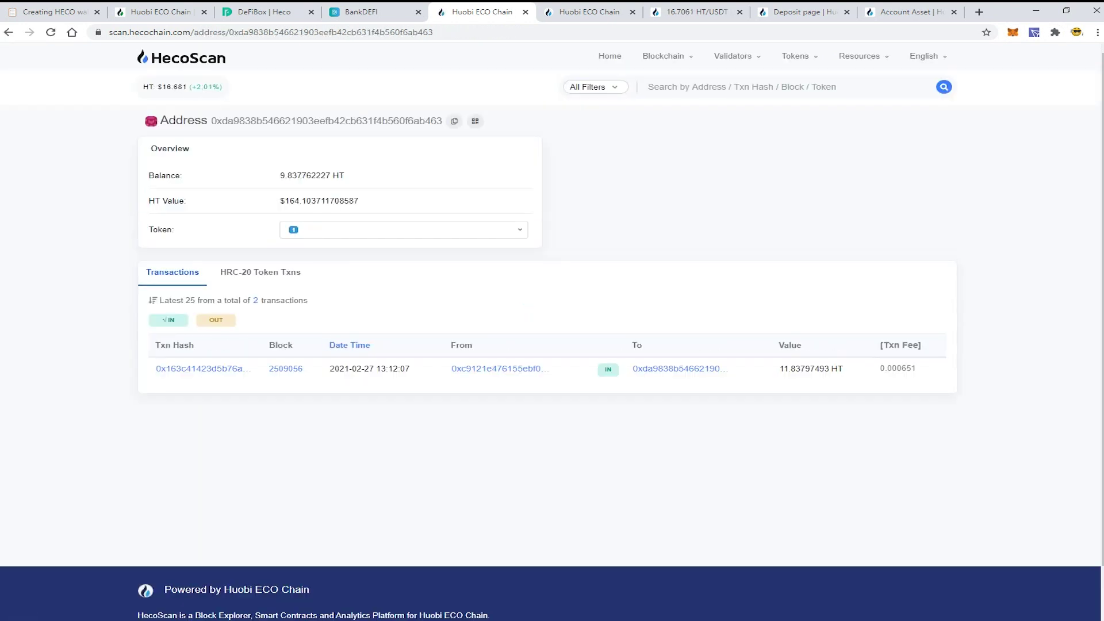
click(403, 230)
click(403, 229)
click(404, 229)
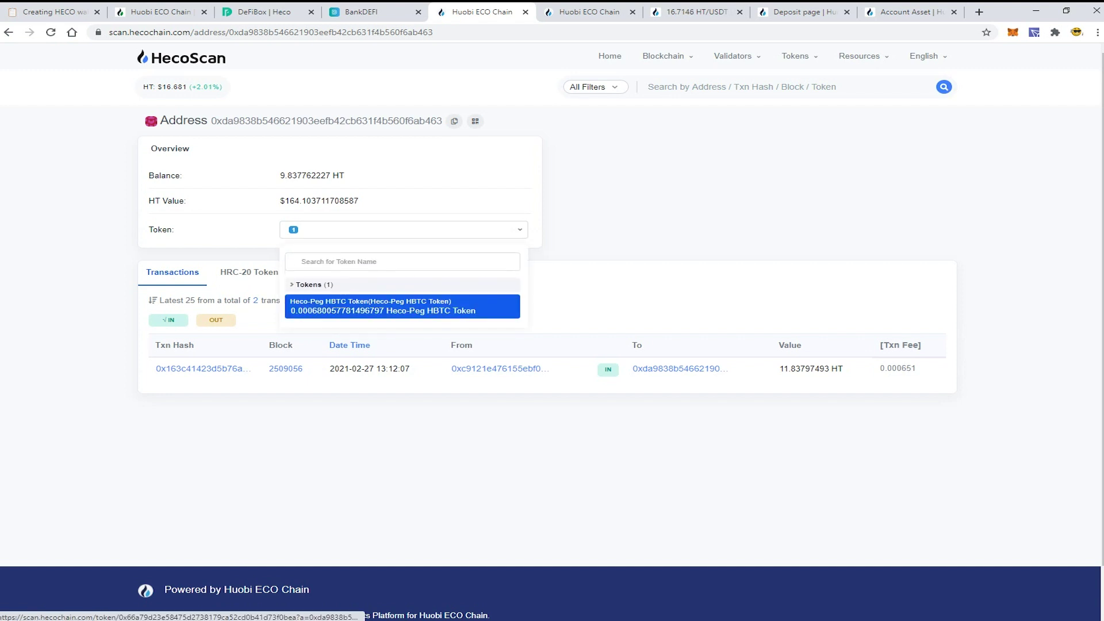
Step: Review the wallet's HRC-20 transfers showing 0.00068 HBTC received, then return to DeFiBox
click(260, 272)
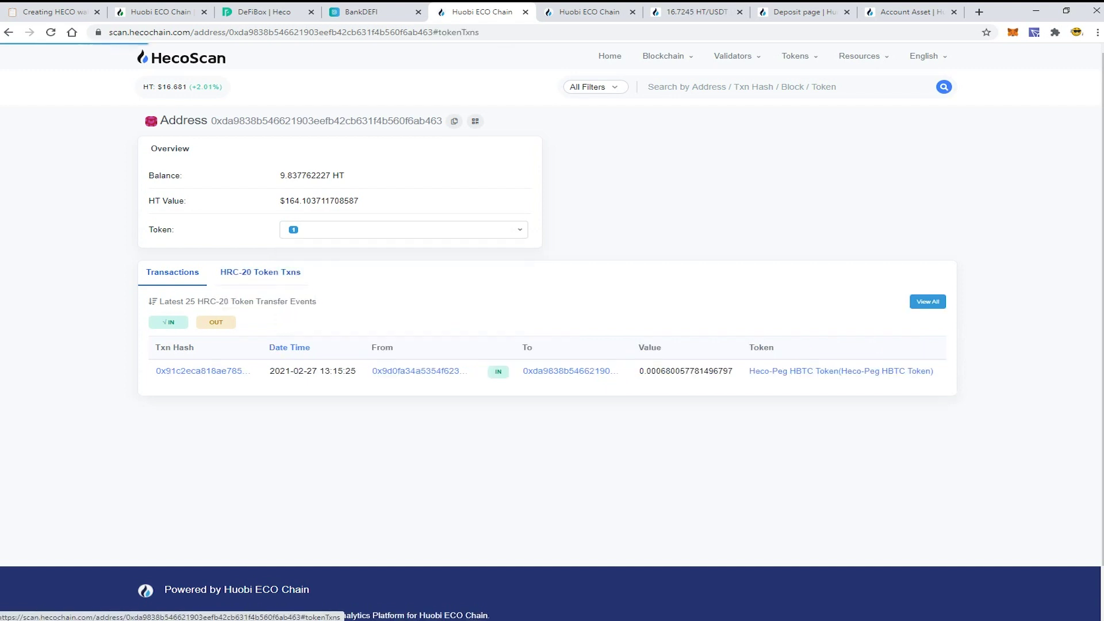
click(172, 272)
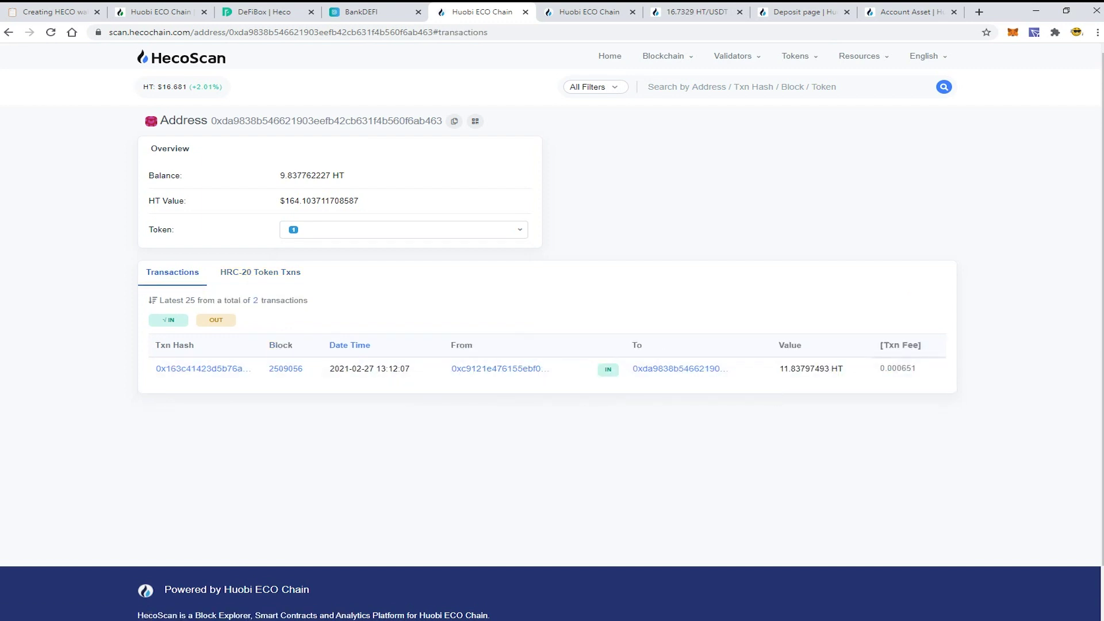
click(260, 272)
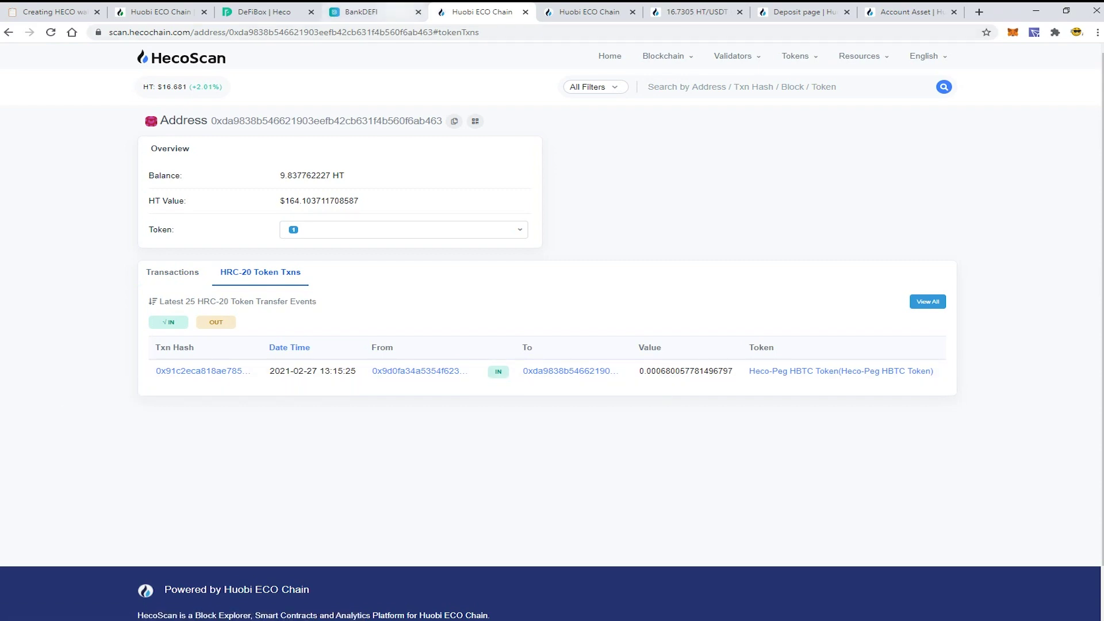
click(368, 12)
key(ctrl+shift+Tab)
scroll(632, 311, down, 12)
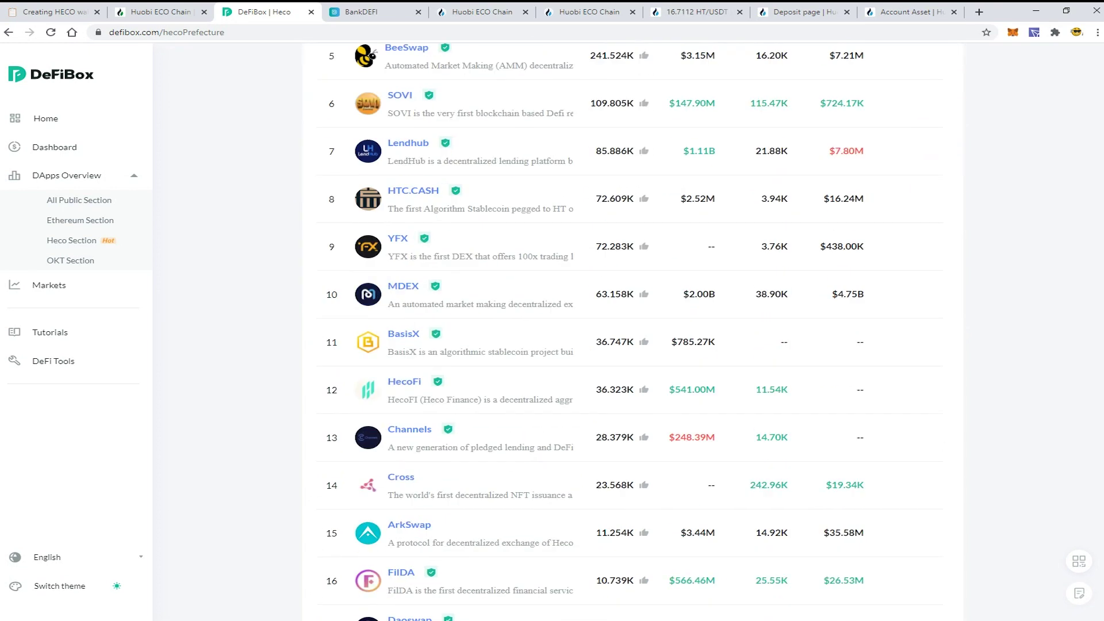
scroll(633, 311, up, 11)
scroll(632, 310, down, 2)
scroll(633, 321, down, 1)
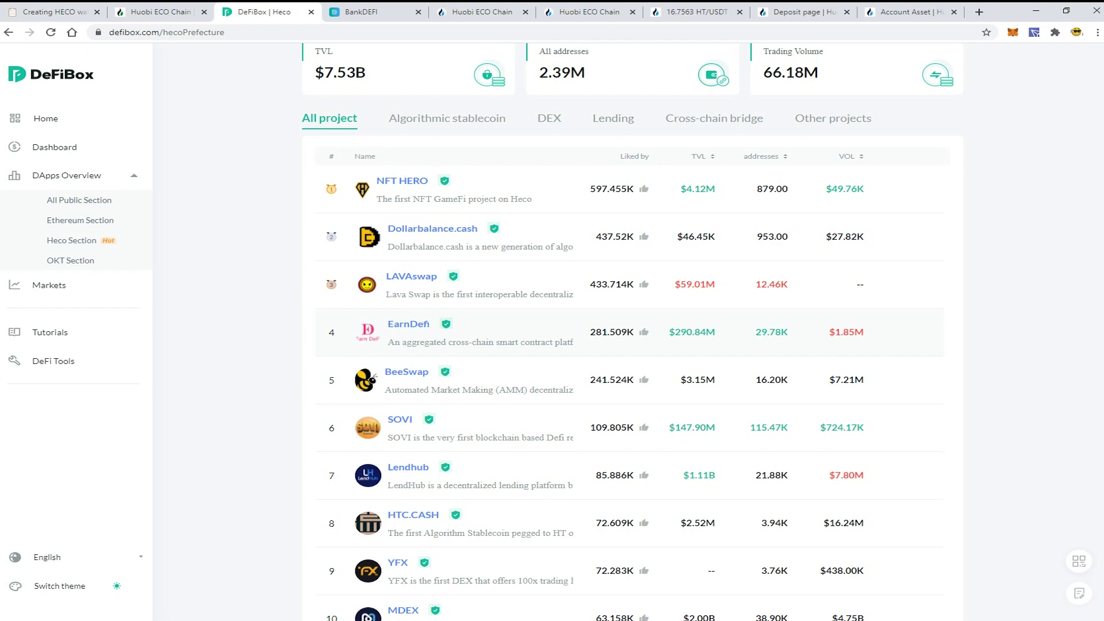
click(361, 11)
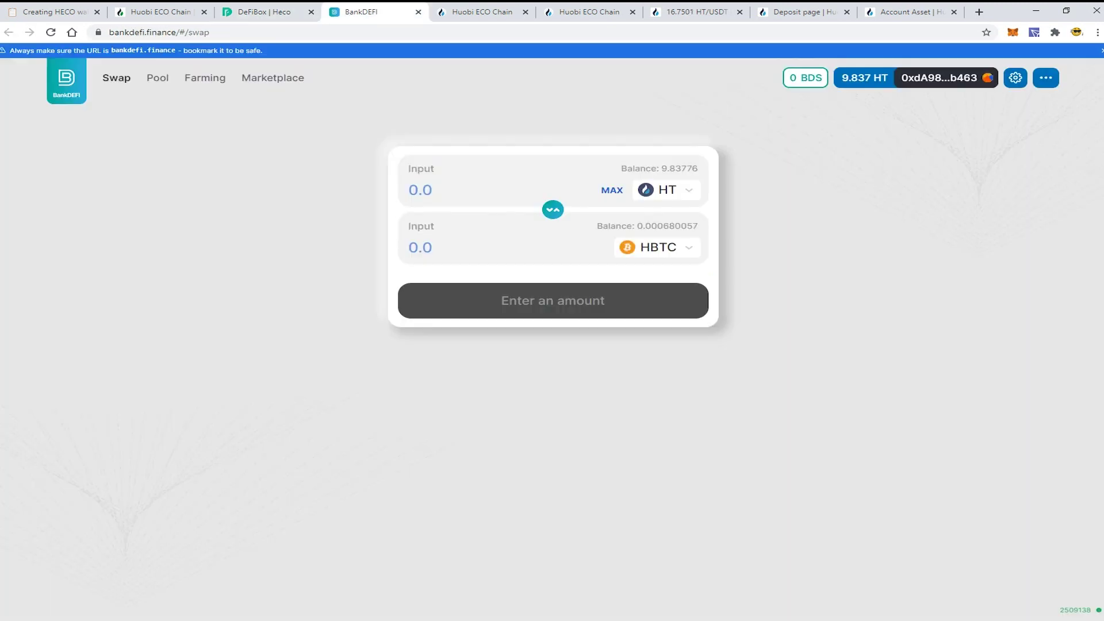
click(262, 12)
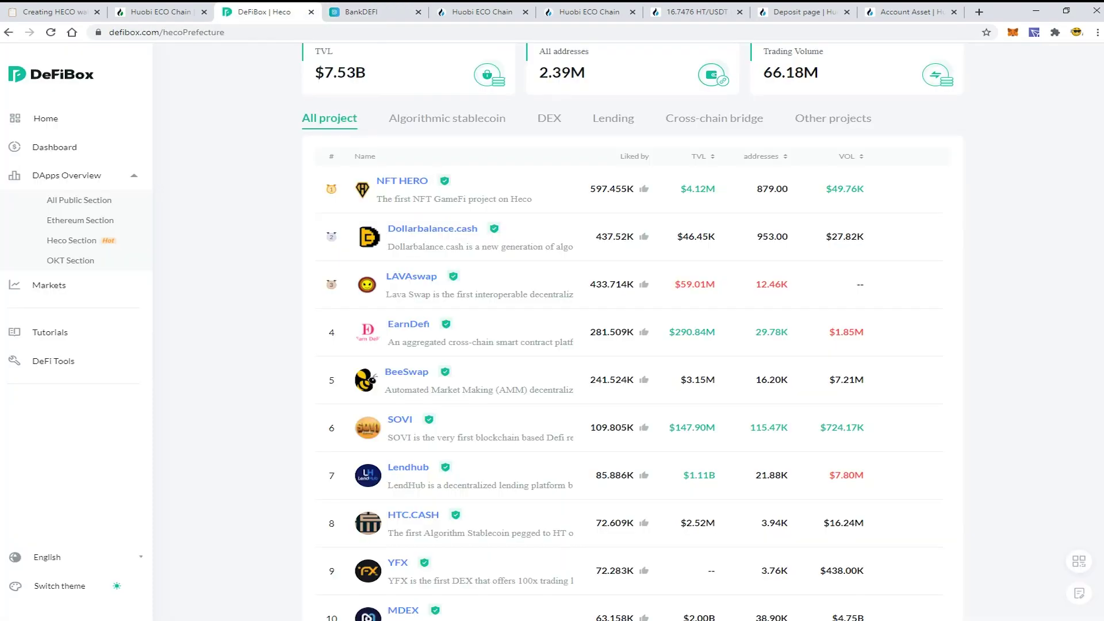